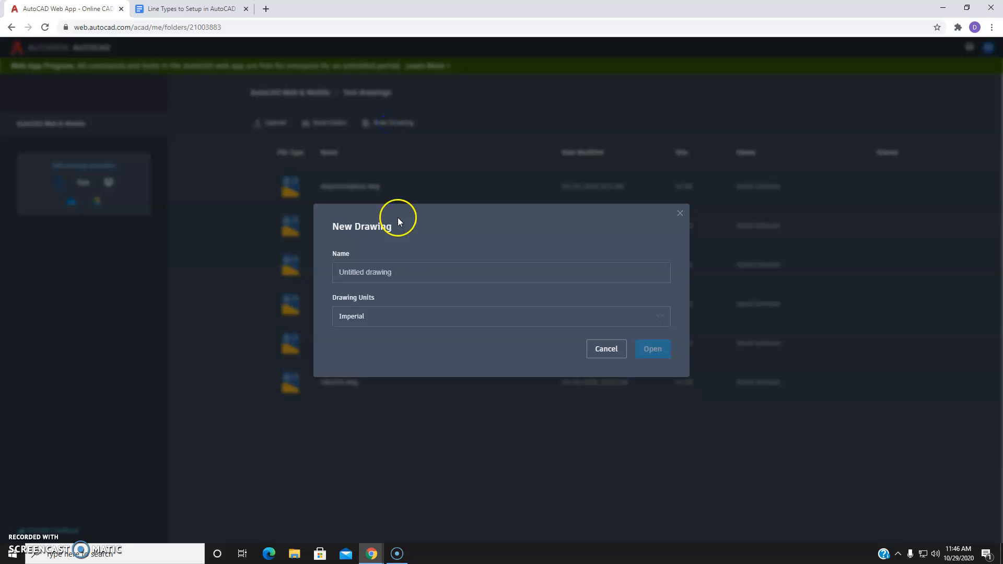
Name the new drawing Template, pick its drawing units and open it in the editor.
type("Template")
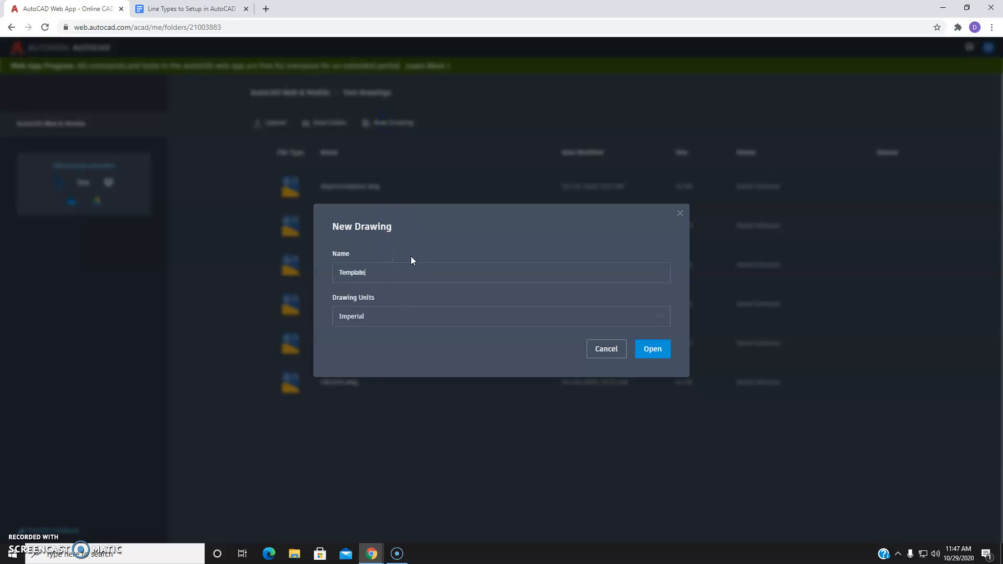
left_click(404, 317)
left_click(364, 356)
left_click(657, 353)
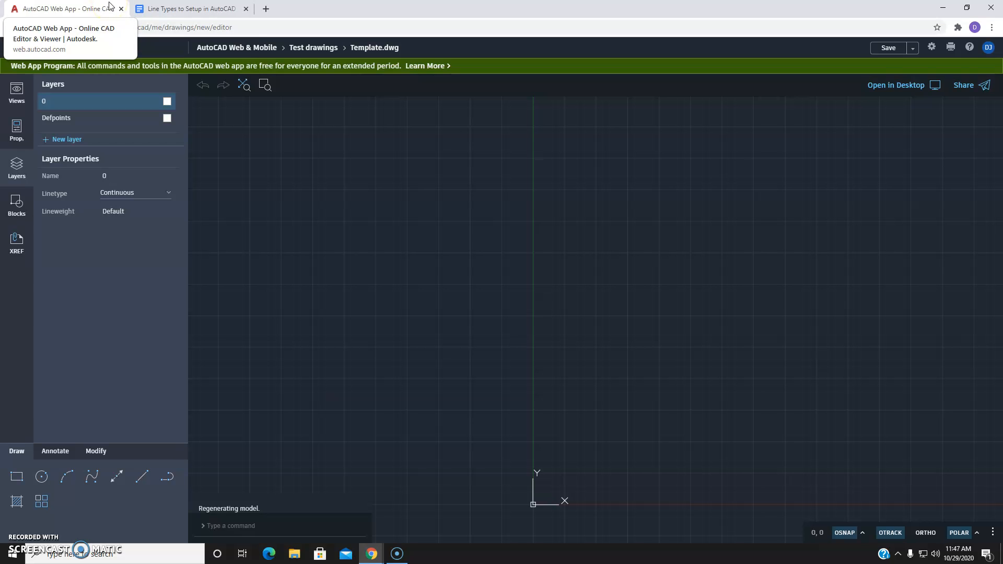
Switch to the Google Docs line types document and review the table's layer names, colors and line types.
left_click(177, 8)
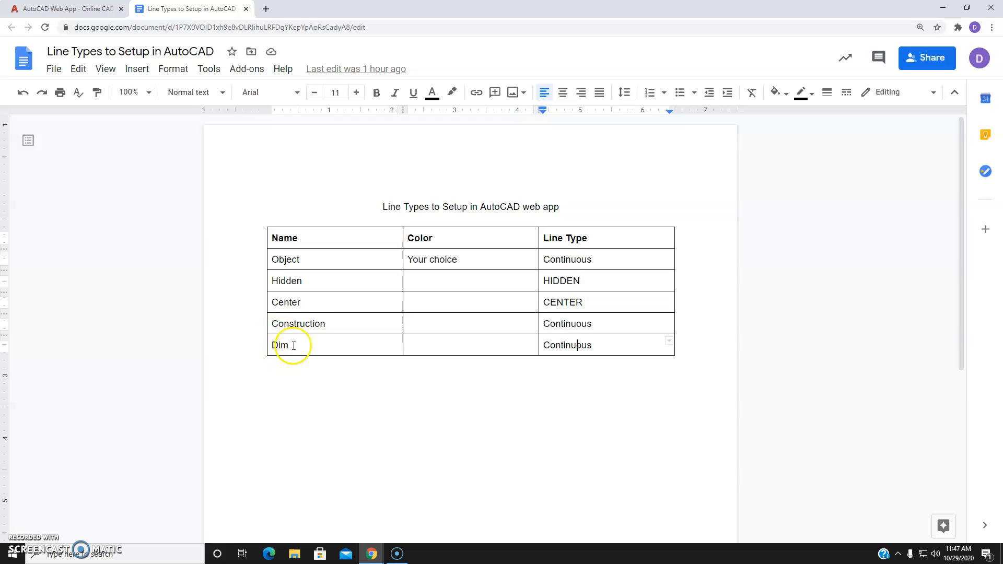
left_click_drag(268, 257, 314, 302)
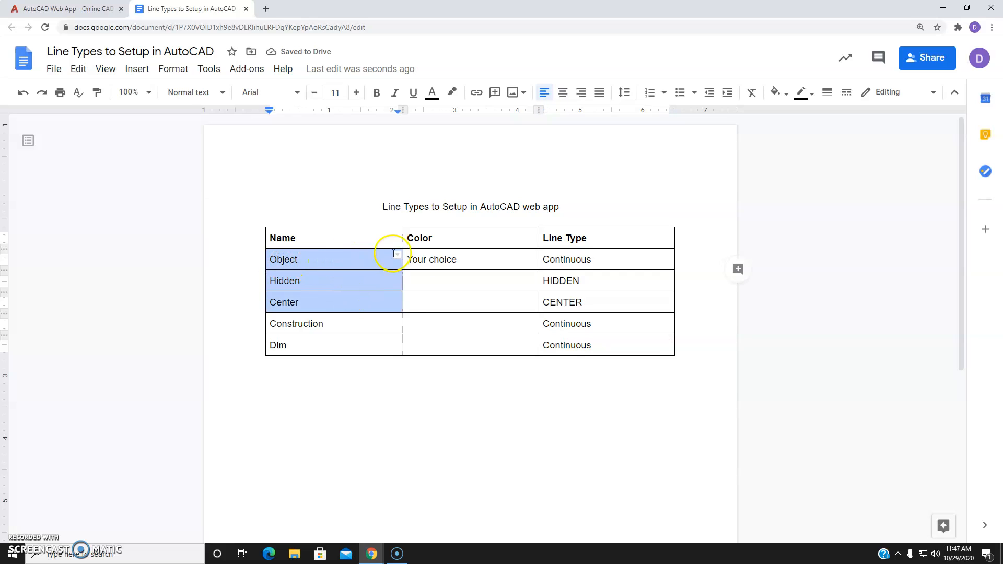
left_click(434, 281)
left_click(462, 262)
left_click(461, 283)
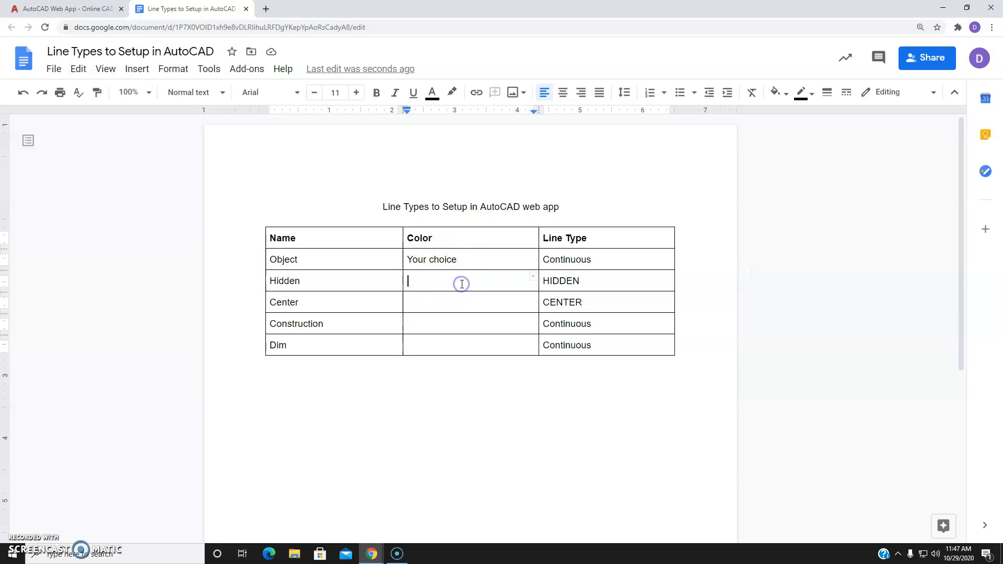
left_click(594, 260)
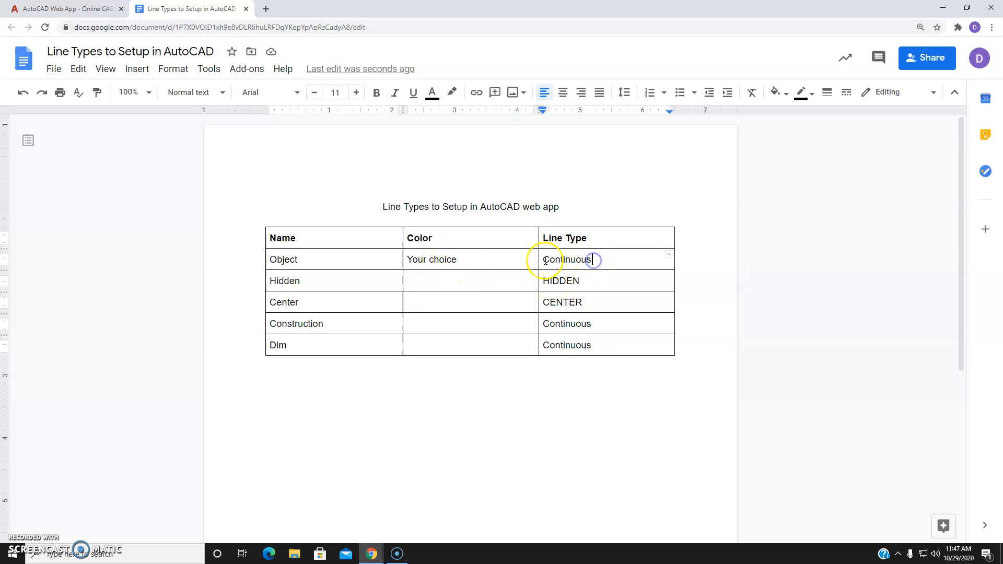
Highlight the Line Type entries for Object, Hidden and Center in yellow in the table.
left_click_drag(543, 259, 580, 297)
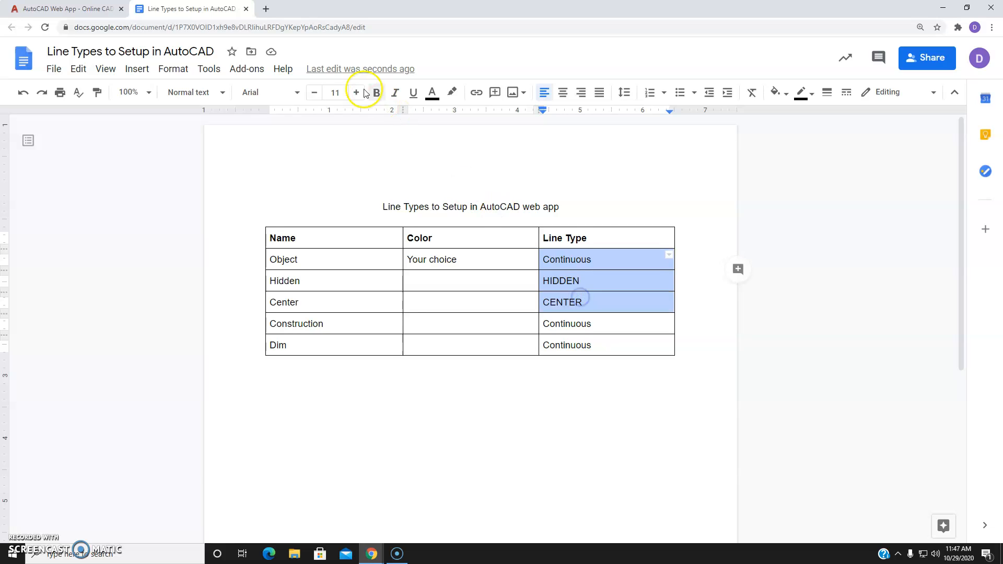
left_click(452, 93)
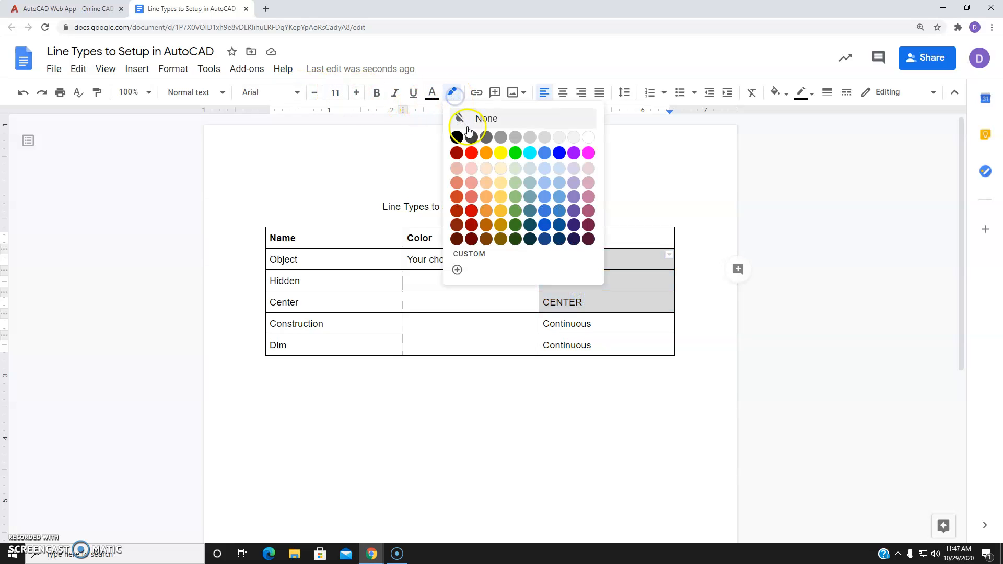
left_click(501, 152)
left_click(621, 322)
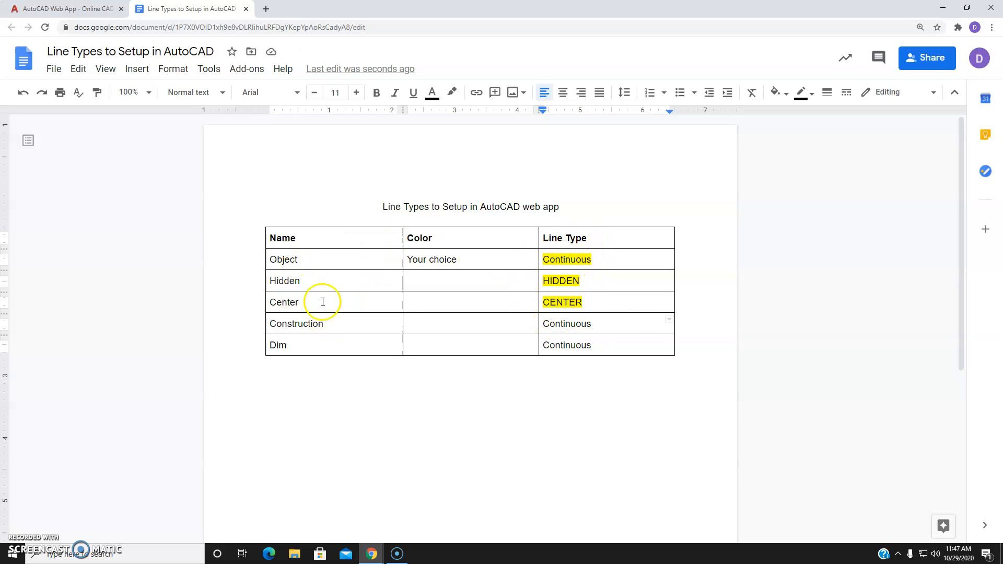
Switch to AutoCAD, examine the views, object properties and layers, and consult the line types table again.
left_click(78, 8)
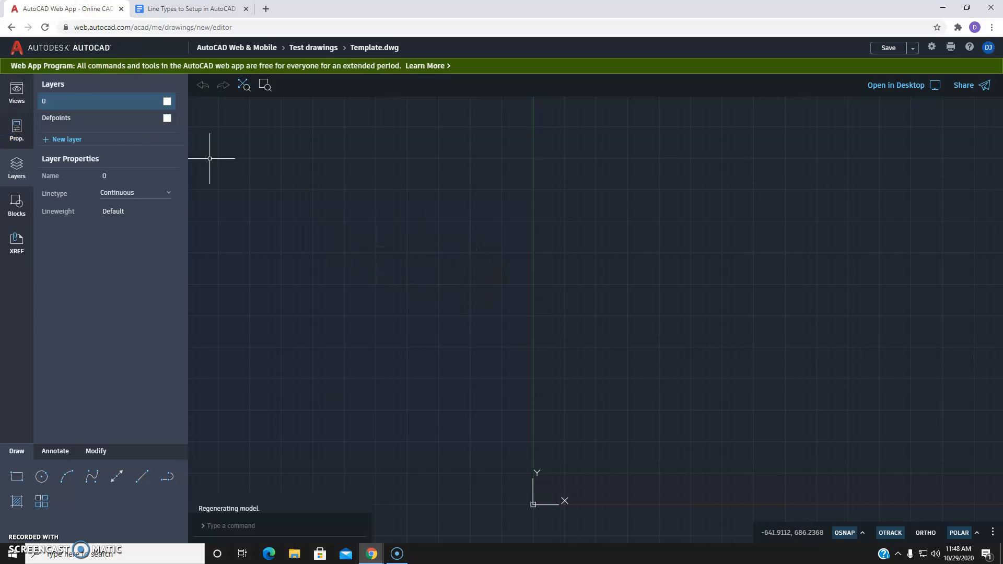
left_click(14, 102)
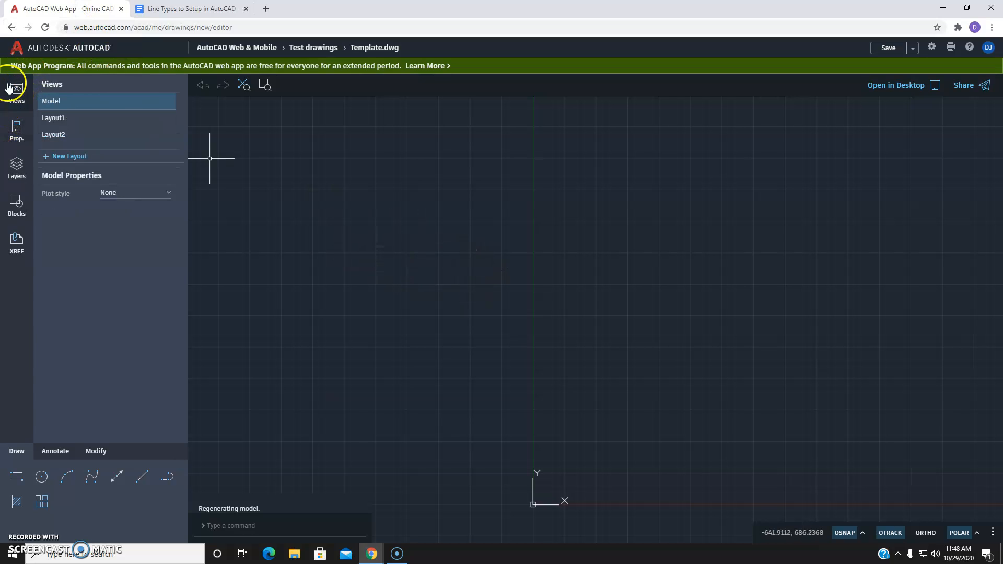
left_click(16, 130)
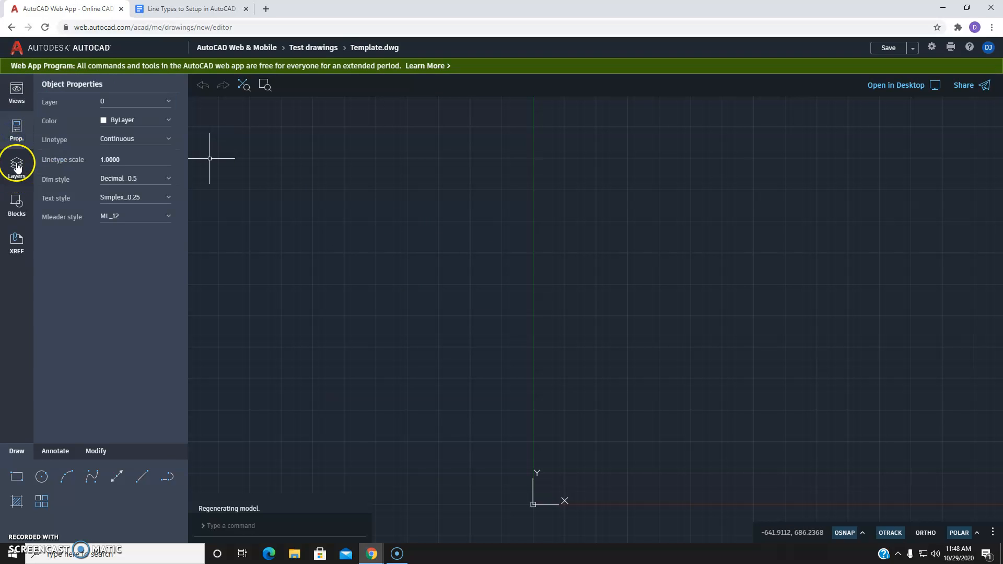
left_click(15, 166)
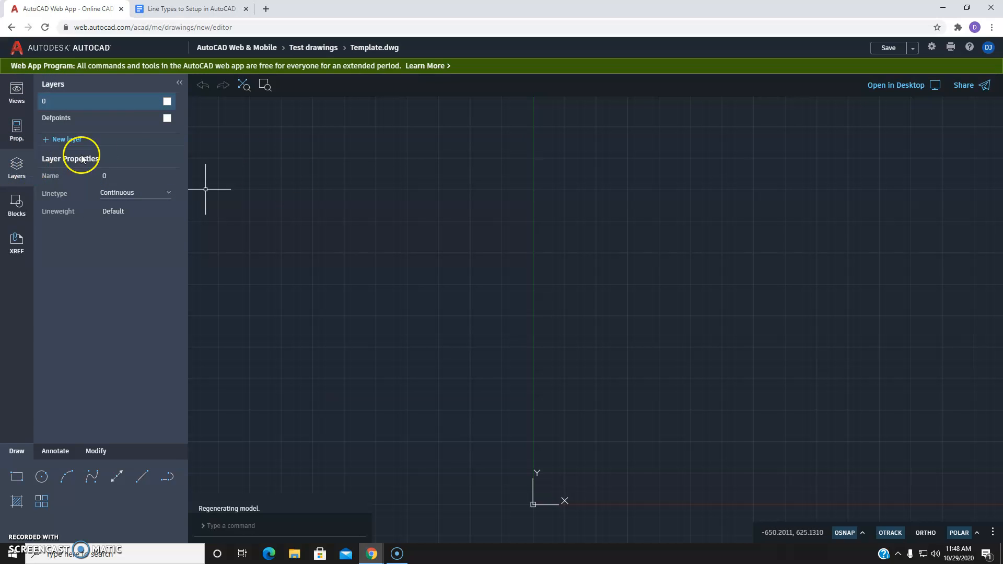
left_click(159, 10)
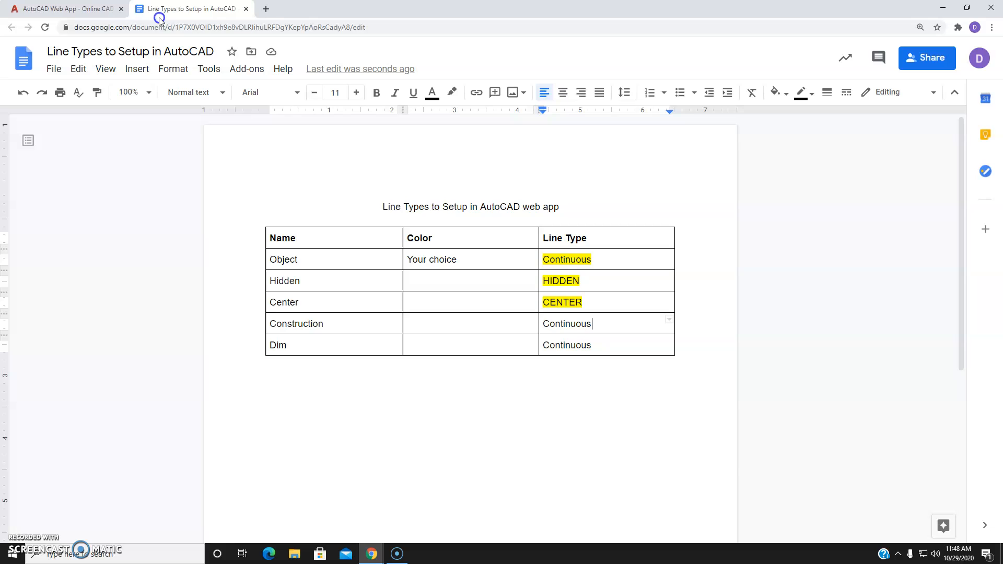
left_click(37, 8)
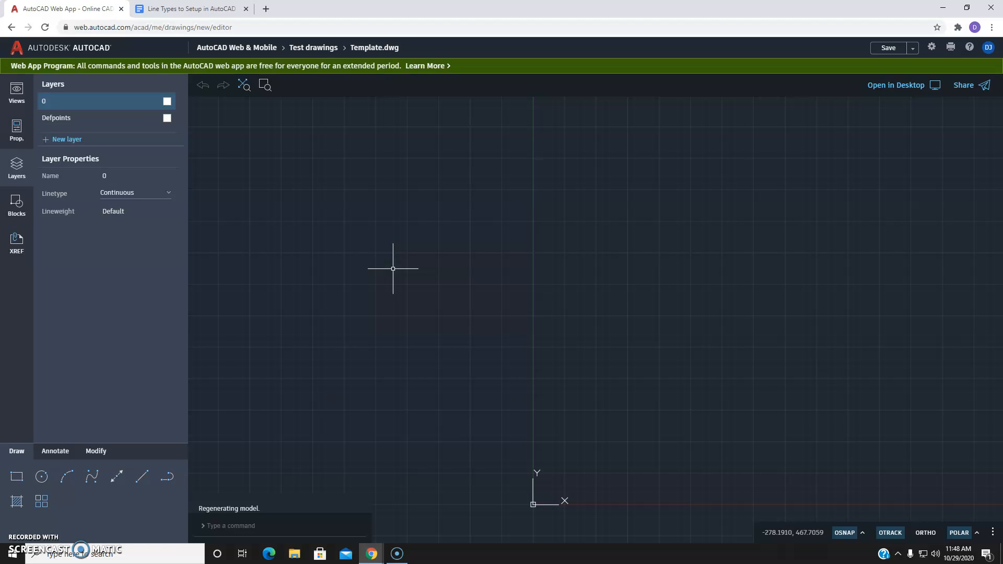
left_click(376, 268)
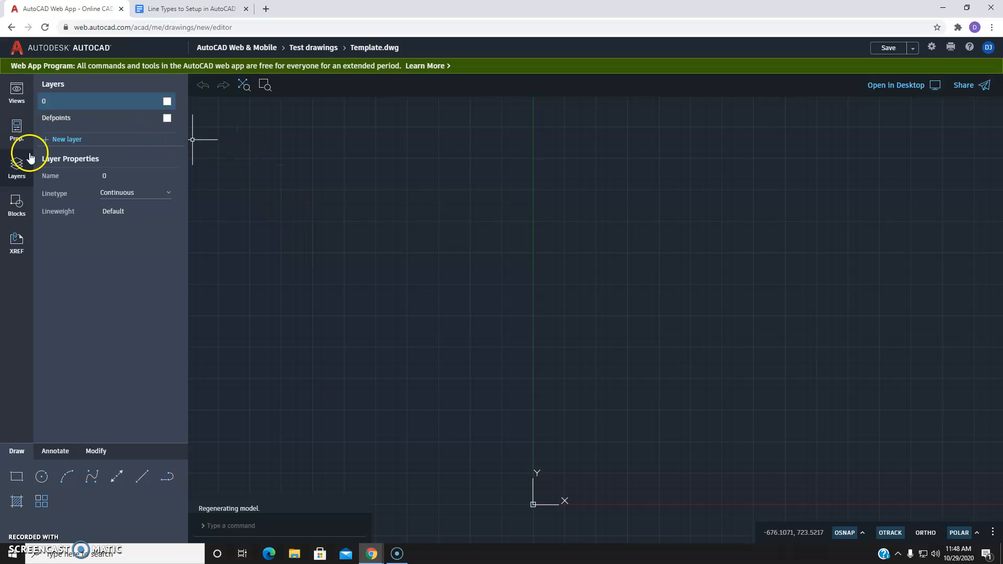
left_click(188, 7)
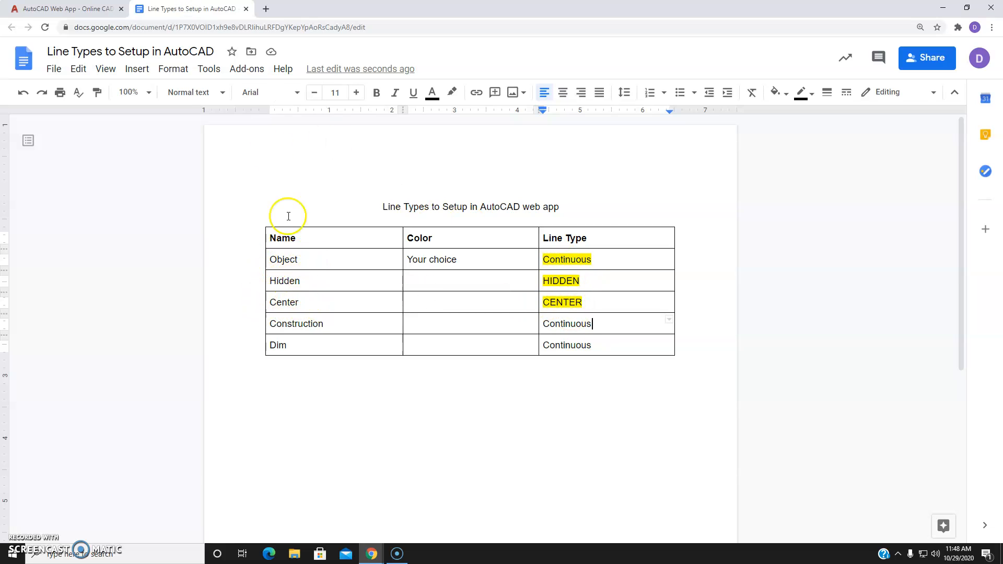
Return to AutoCAD, create a layer named Object with the color magenta, and make it the current layer.
left_click(77, 7)
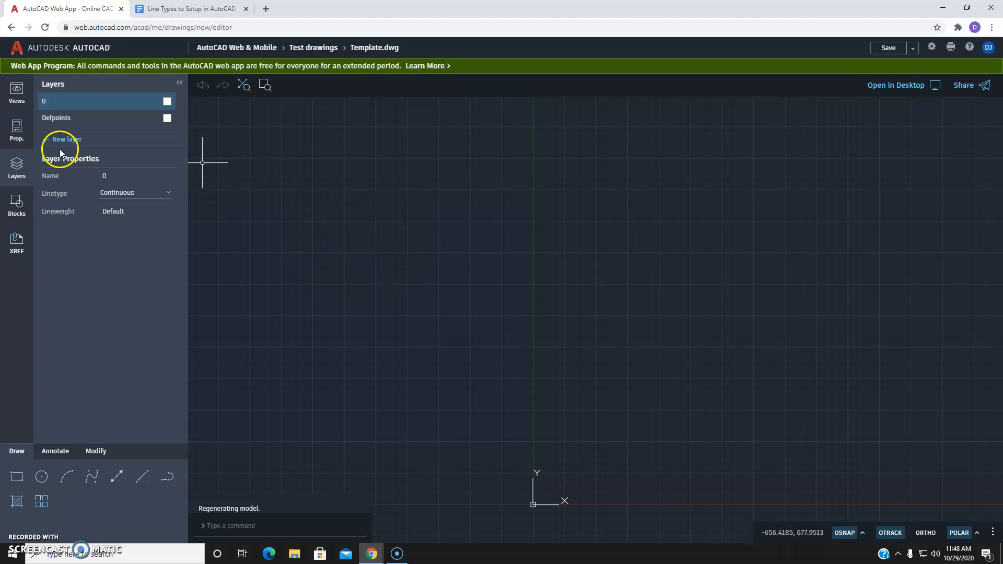
left_click(48, 139)
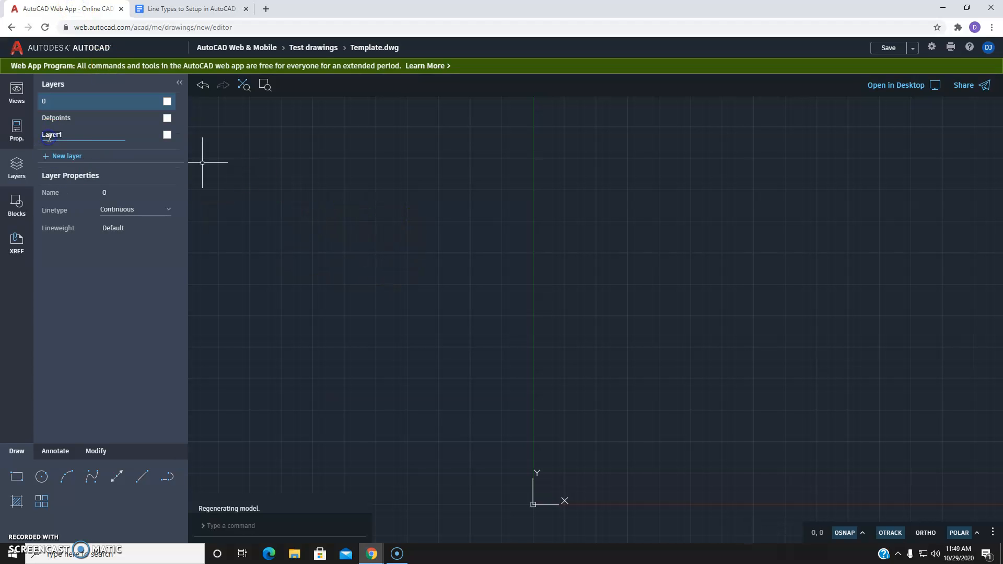
type("Object")
left_click(170, 140)
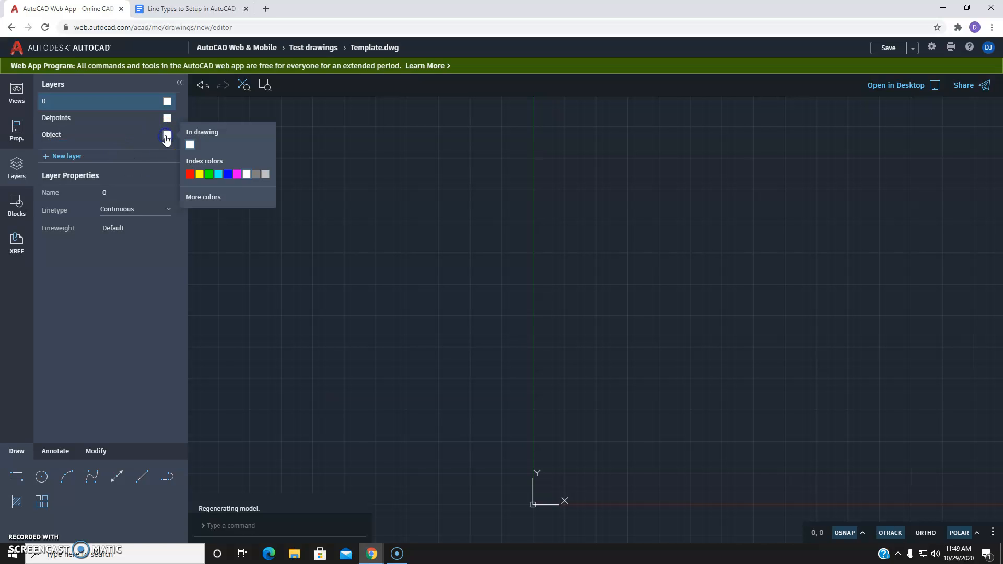
left_click(236, 174)
left_click(88, 142)
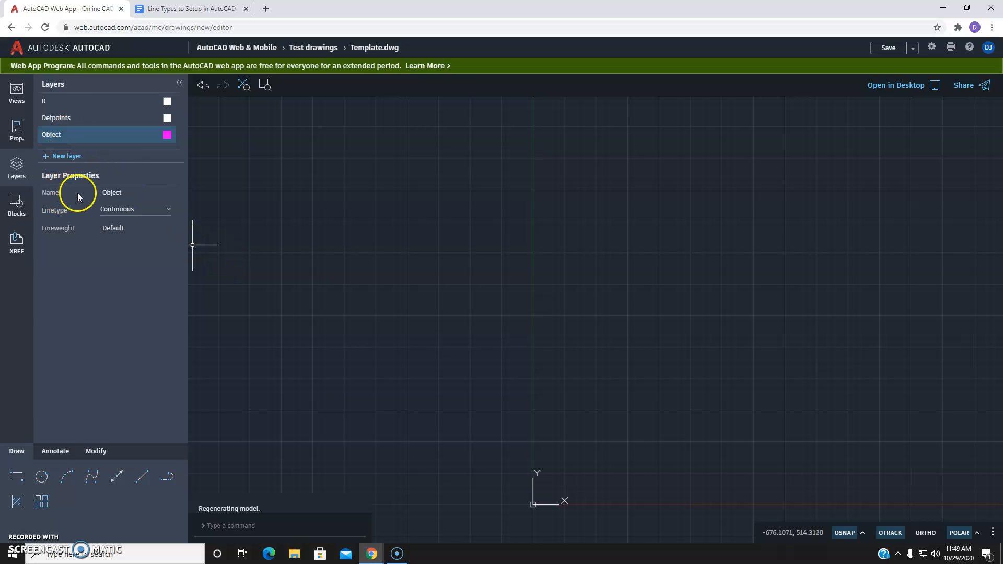
Examine the color and linetype options of layer 0 and the Object layer, checking them against the line types document.
left_click(89, 102)
left_click(168, 136)
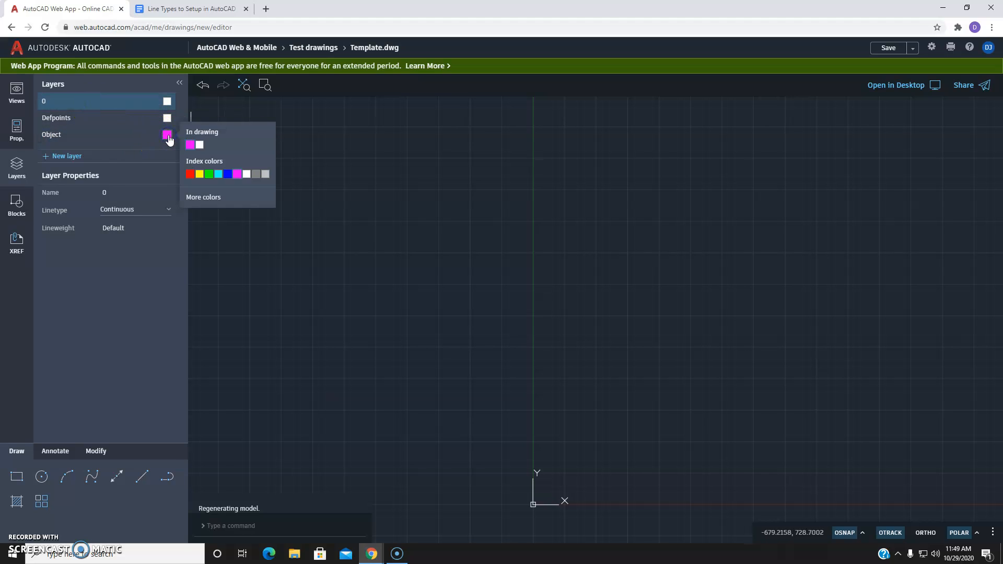
left_click(62, 135)
left_click(135, 100)
left_click(116, 101)
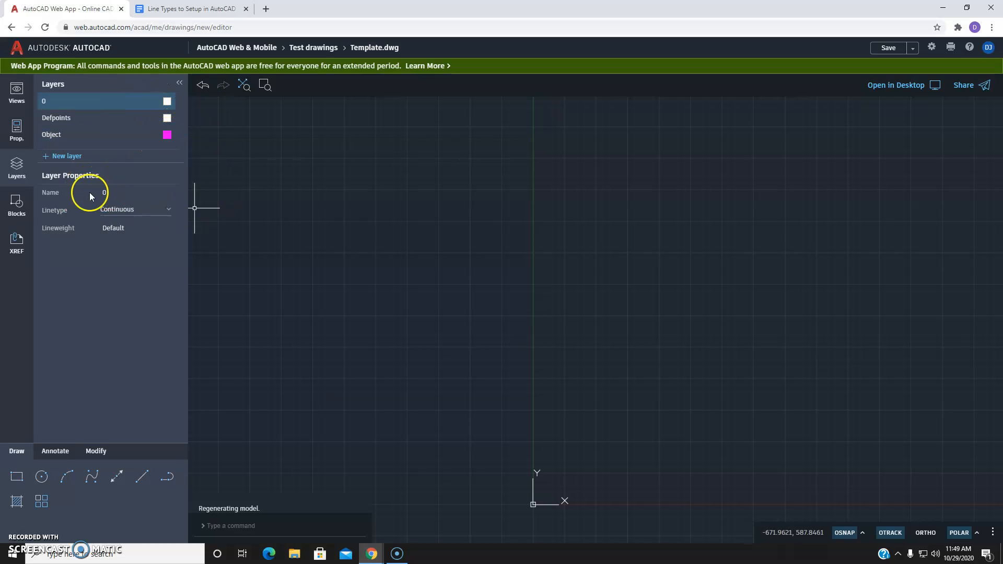
left_click(129, 214)
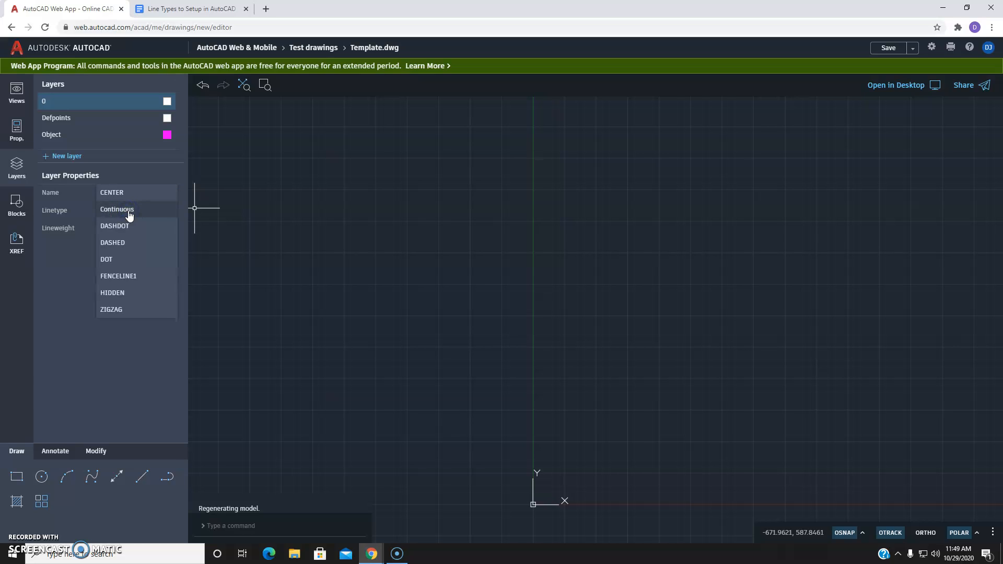
left_click(129, 212)
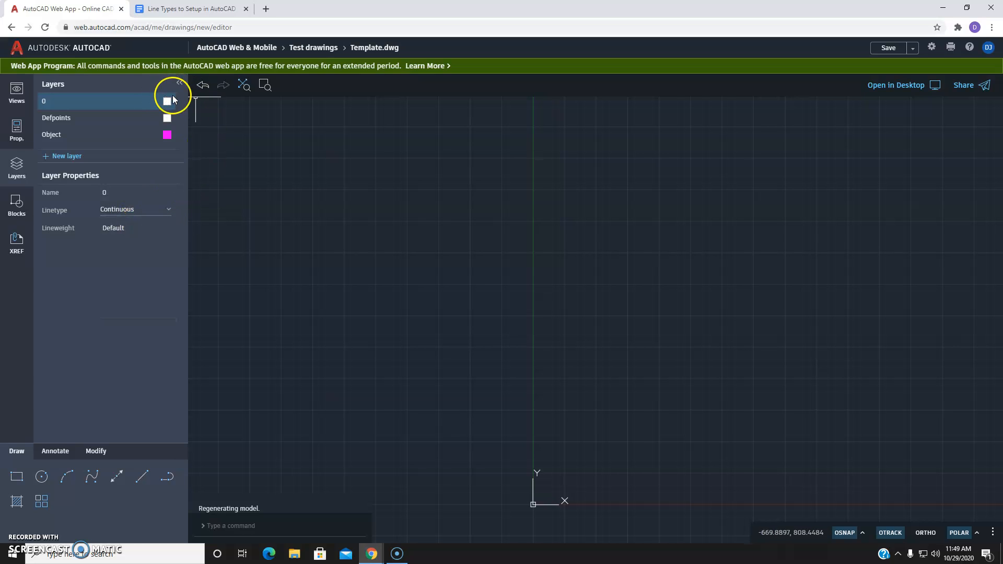
left_click(125, 137)
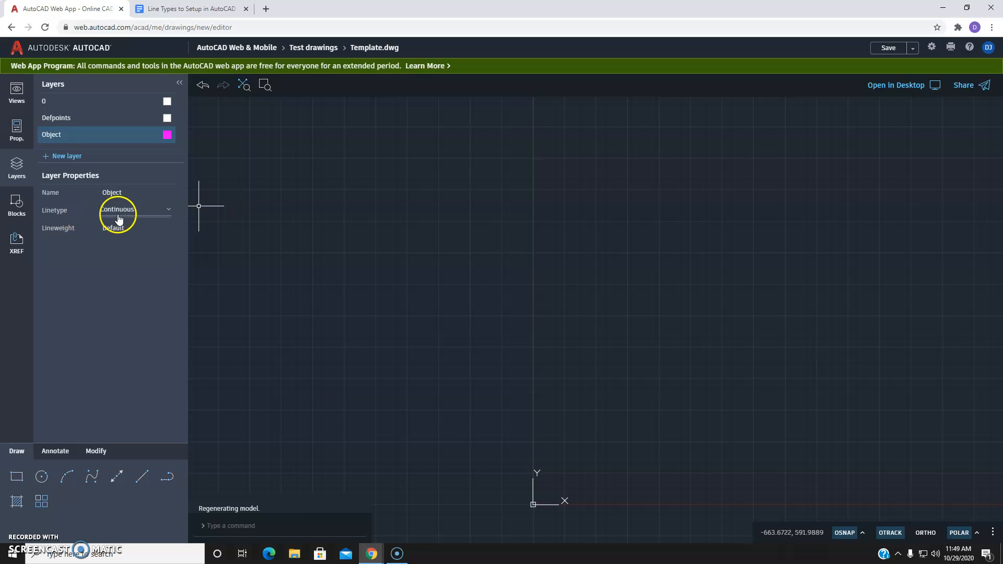
left_click(190, 8)
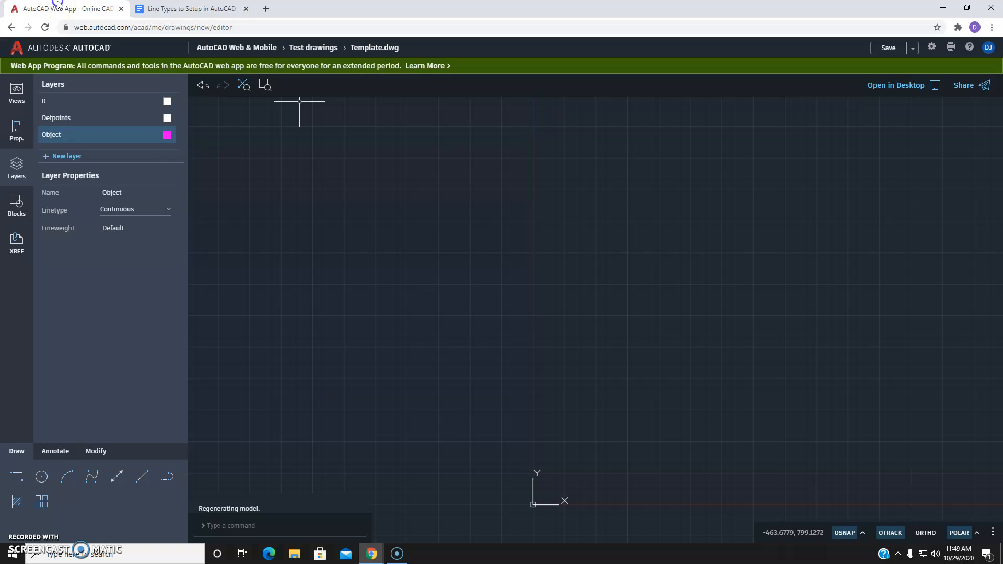
left_click(63, 8)
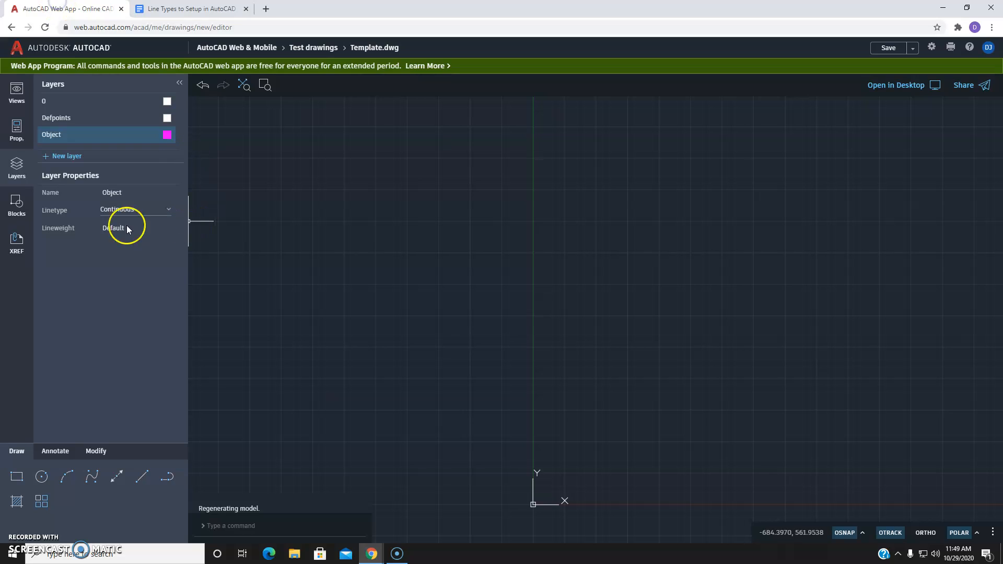
Create a layer named Hidden, make it current and set its color to yellow.
left_click(46, 157)
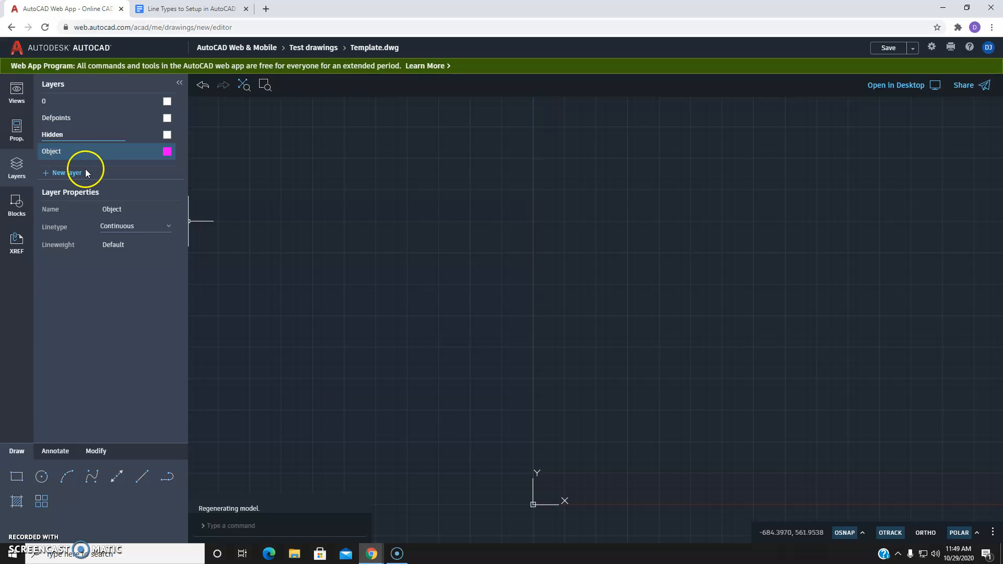
left_click(151, 303)
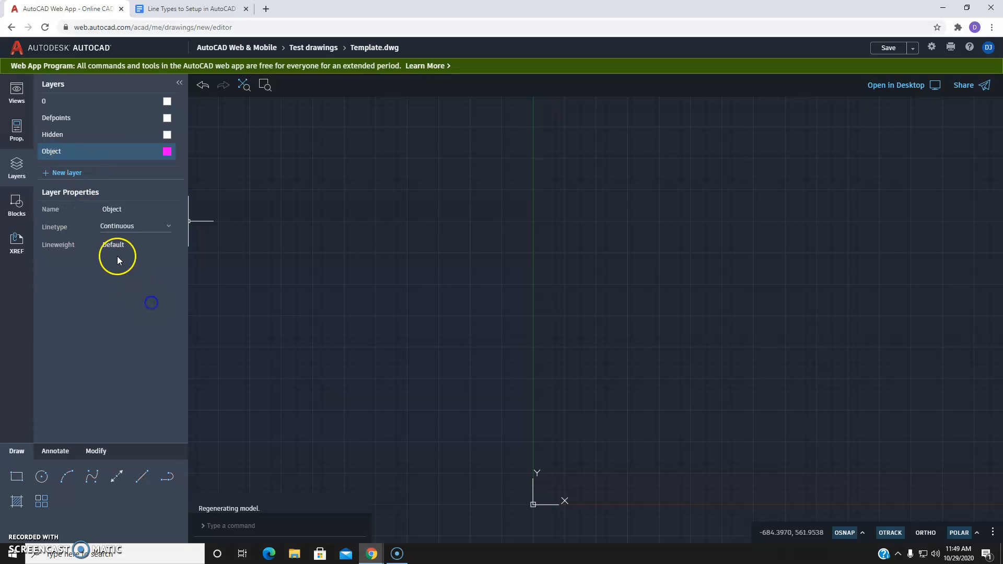
left_click(69, 136)
left_click(166, 134)
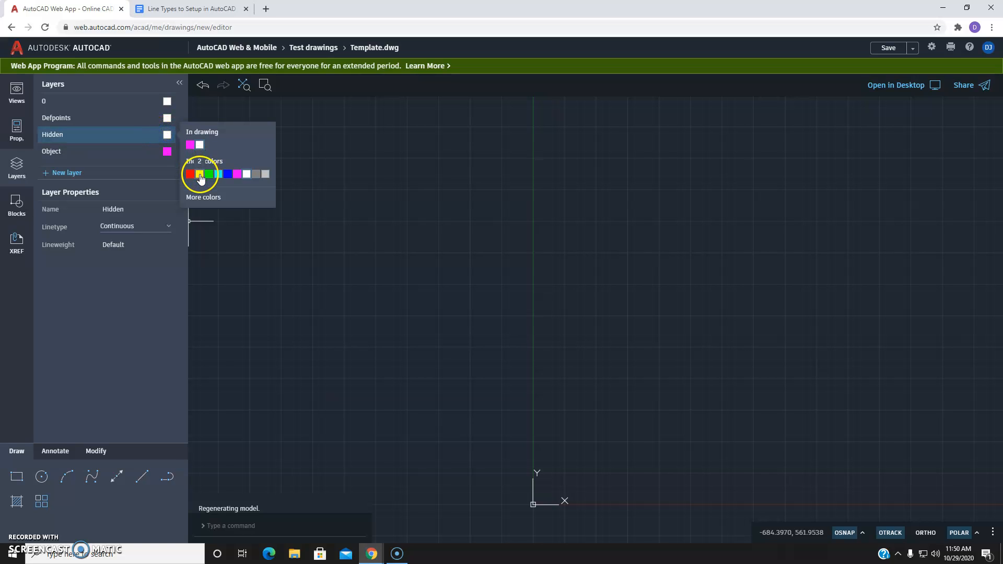
left_click(200, 175)
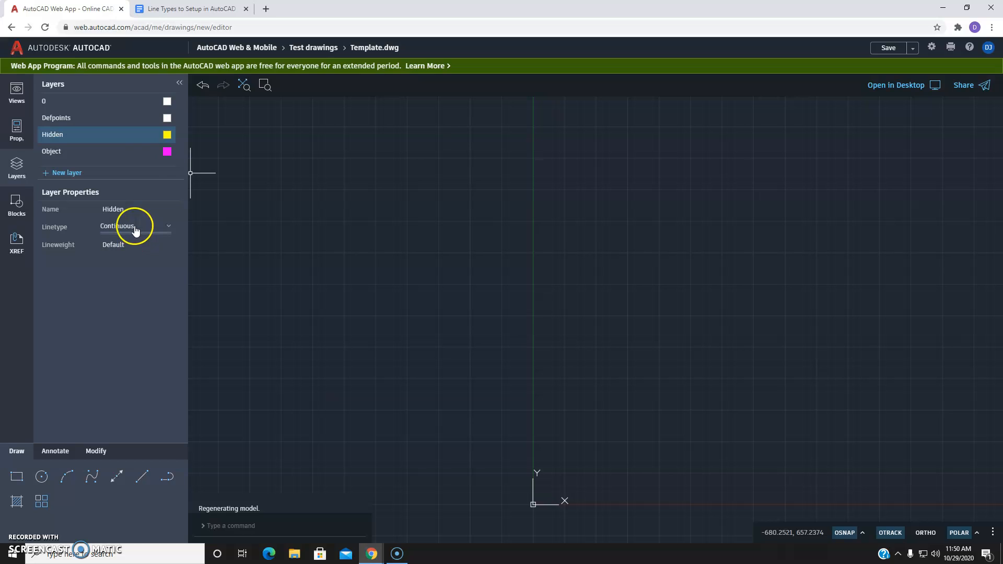
Check the required line type in the document and set the Hidden layer's linetype to HIDDEN.
left_click(174, 6)
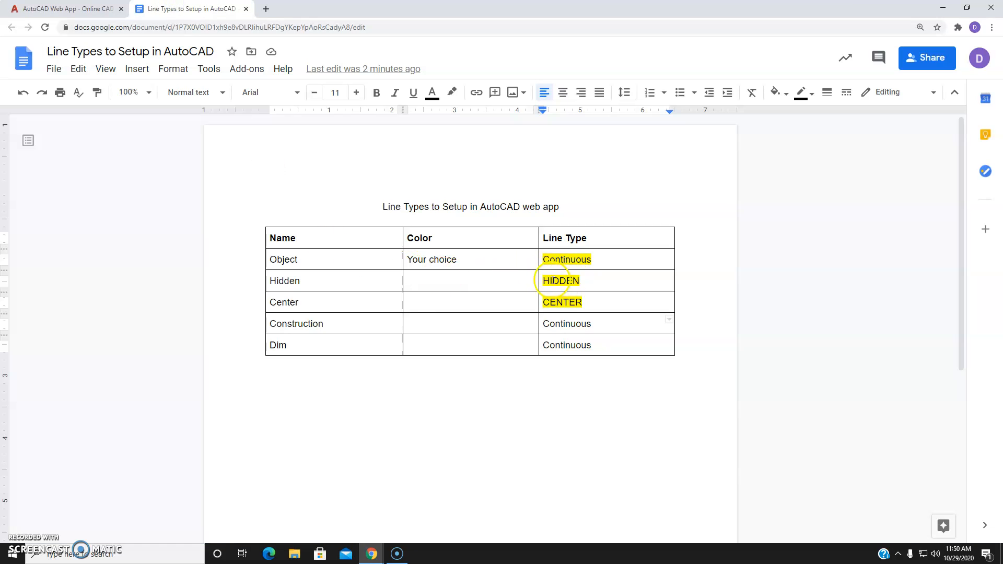
left_click(32, 10)
left_click(160, 230)
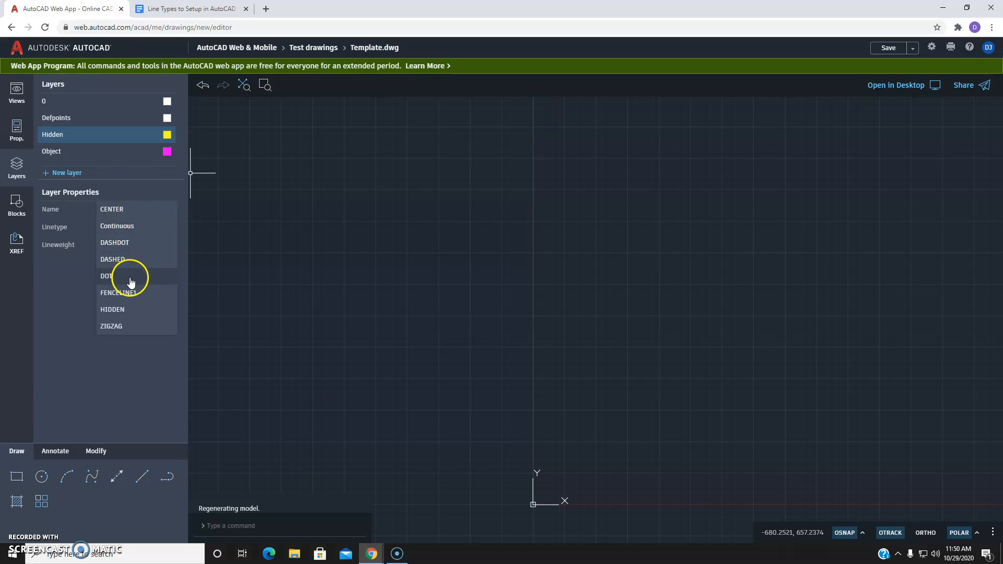
left_click(113, 309)
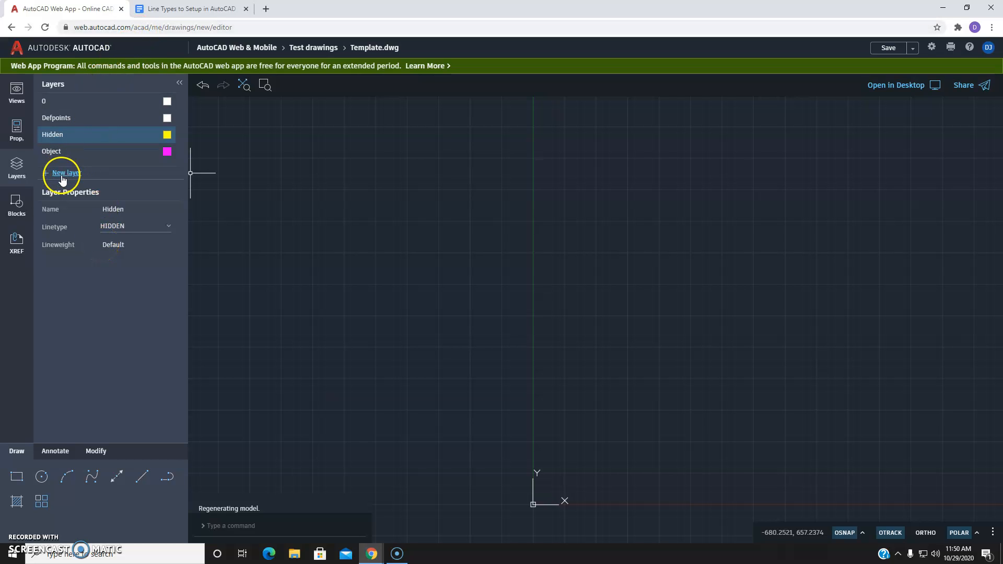
Check the line types document for the third required layer, then create a layer named Center and set its color to cyan.
left_click(168, 9)
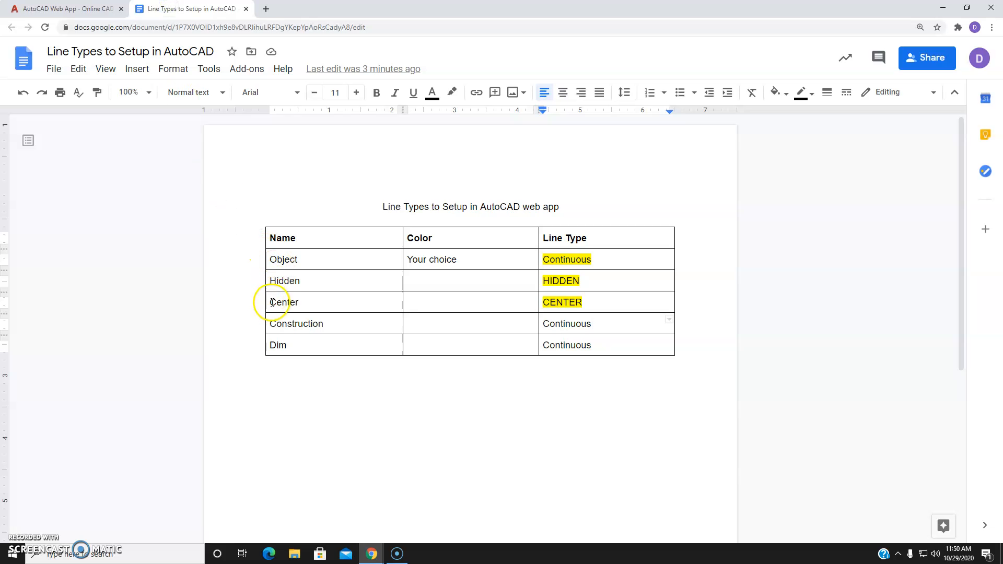
left_click(68, 8)
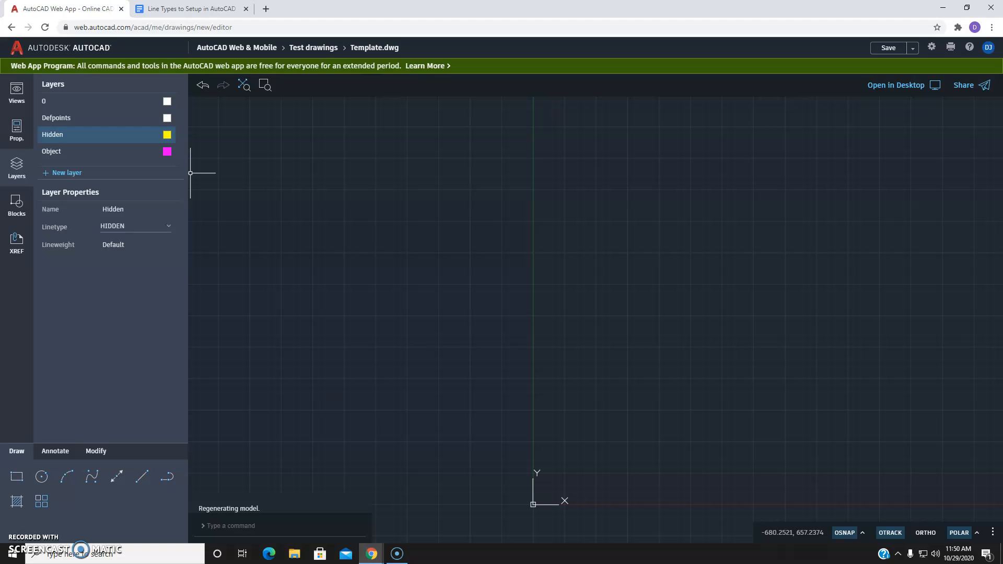
left_click(43, 173)
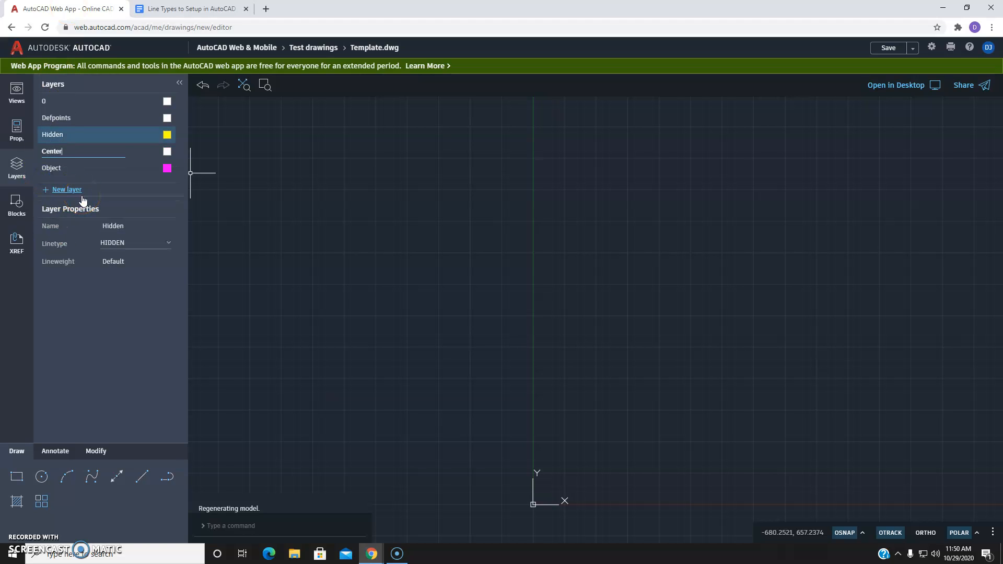
left_click(170, 153)
left_click(225, 193)
left_click(219, 191)
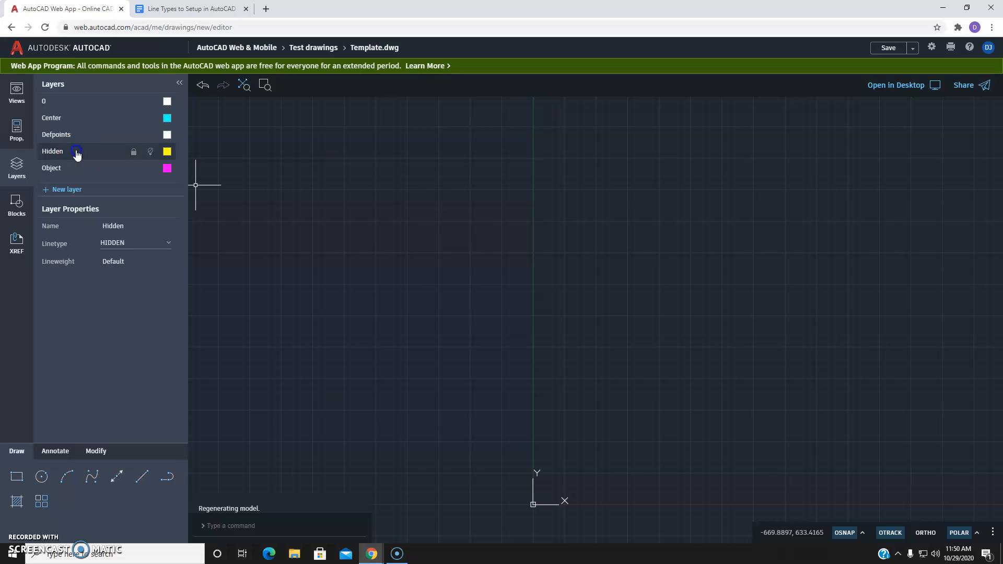
Make Center the current layer and set its linetype to CENTER.
left_click(117, 243)
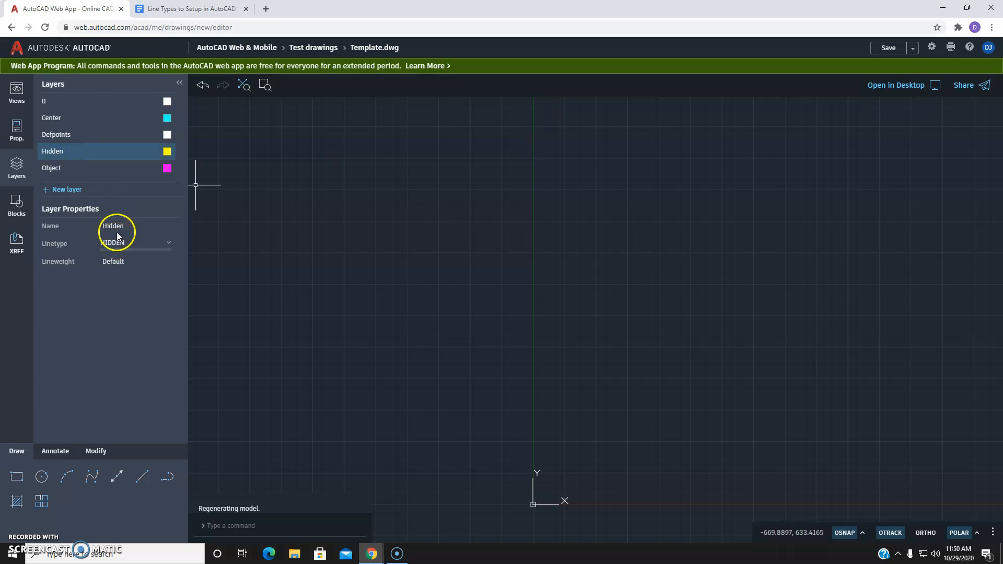
left_click(85, 119)
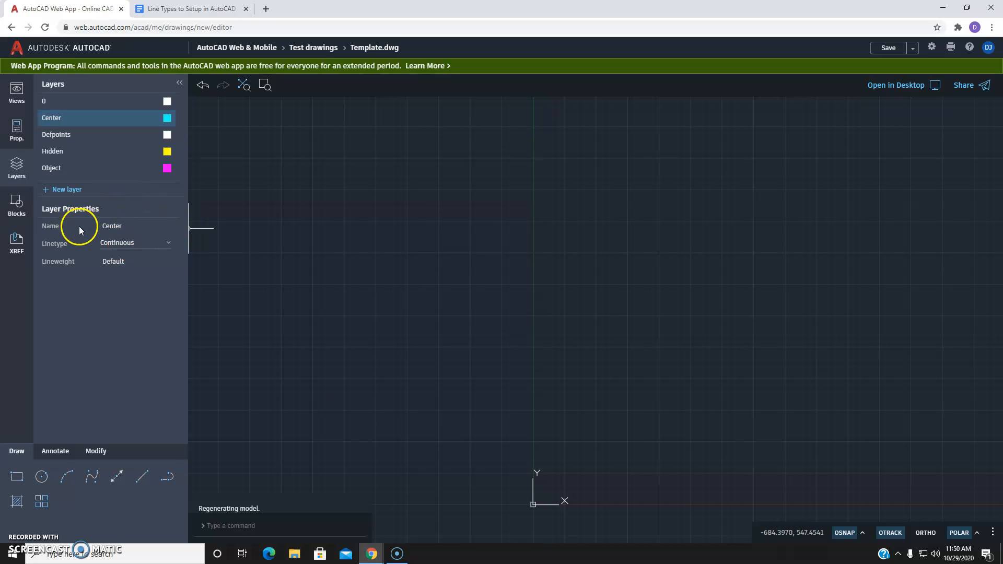
left_click(163, 248)
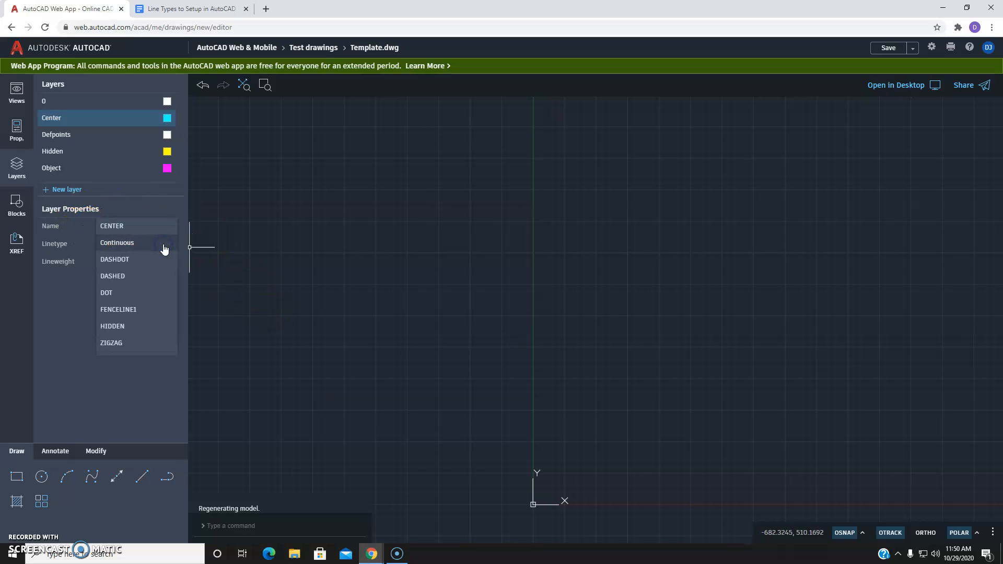
left_click(134, 232)
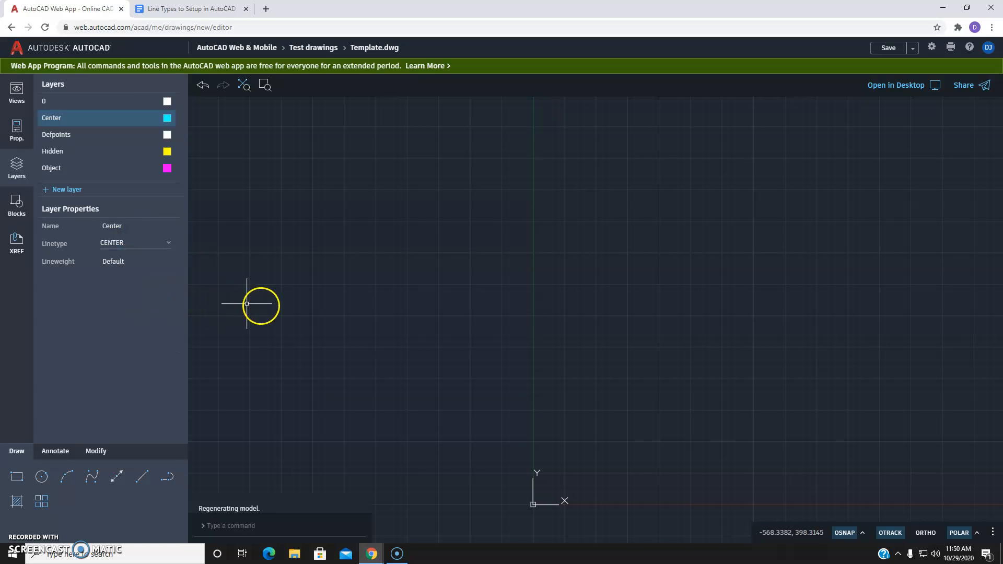
left_click(269, 304)
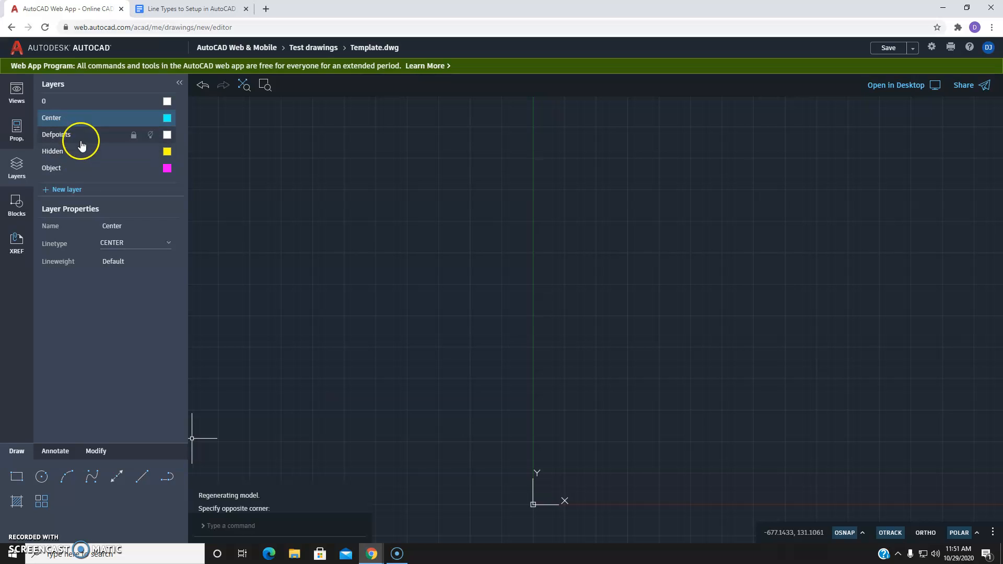
Make Object the current layer and draw a horizontal line 6 units long in the upper-left area of the drawing.
left_click(79, 167)
left_click(147, 475)
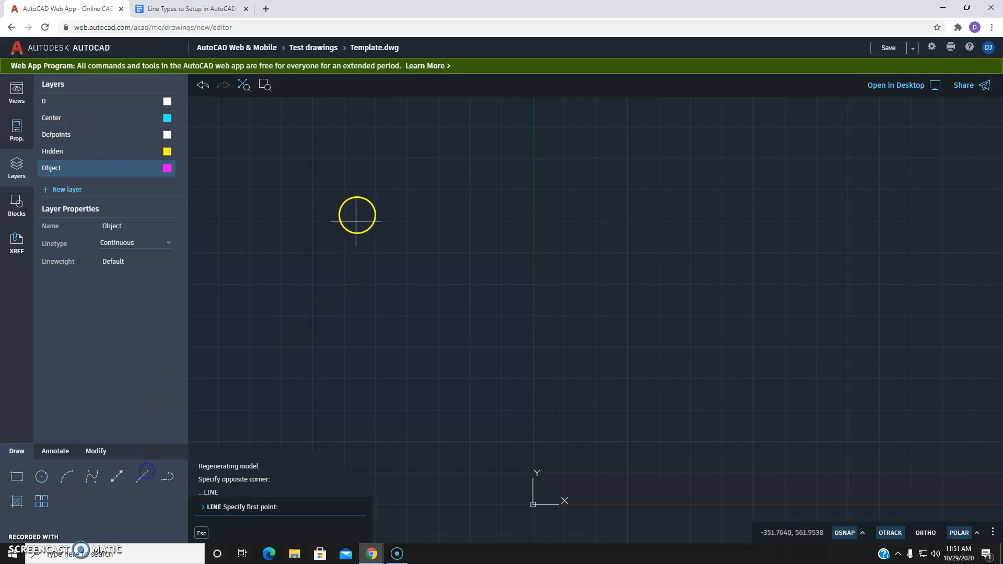
left_click(342, 198)
type("6")
key("Return")
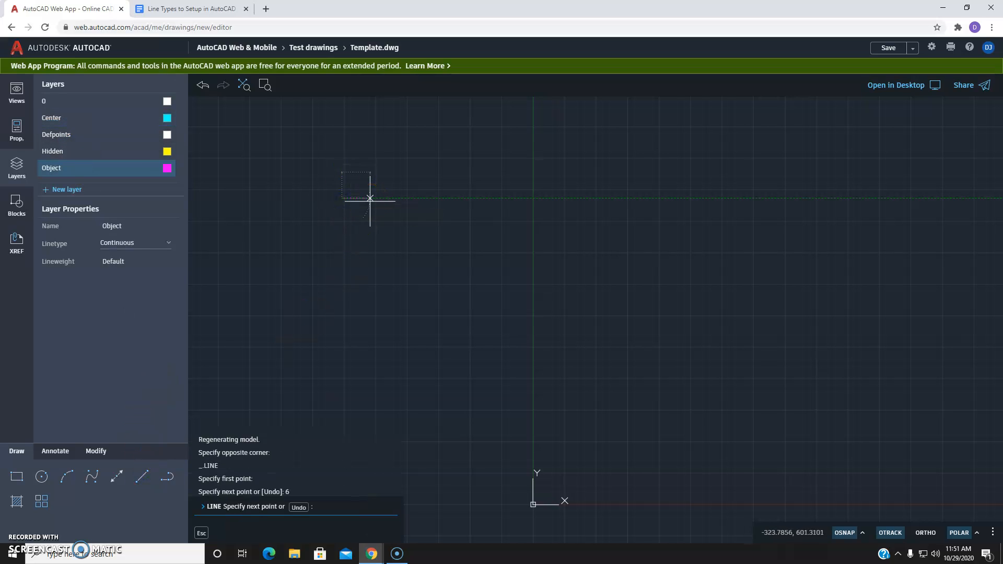
key("Escape")
key("Escape")
key("Escape")
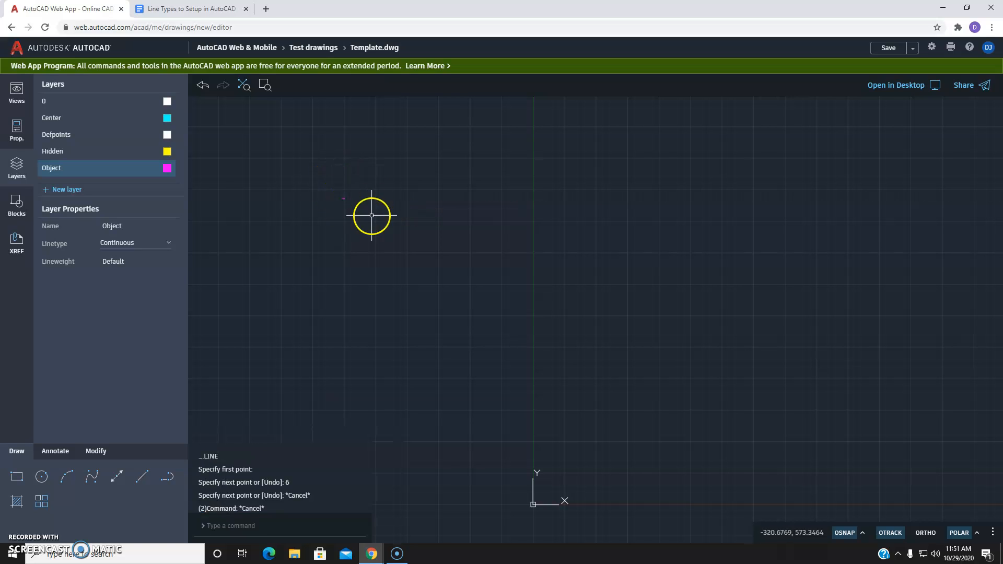
Make Hidden the current layer and draw a horizontal line about 4.5 units long just below the magenta line.
left_click(245, 89)
scroll(501, 266, "down", 4)
left_click(102, 153)
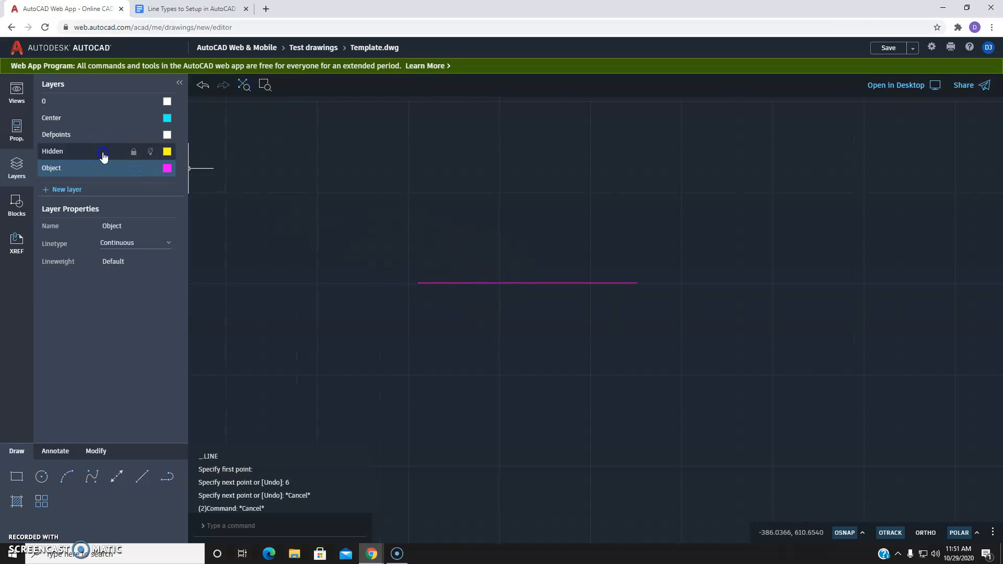
left_click(136, 485)
left_click(423, 330)
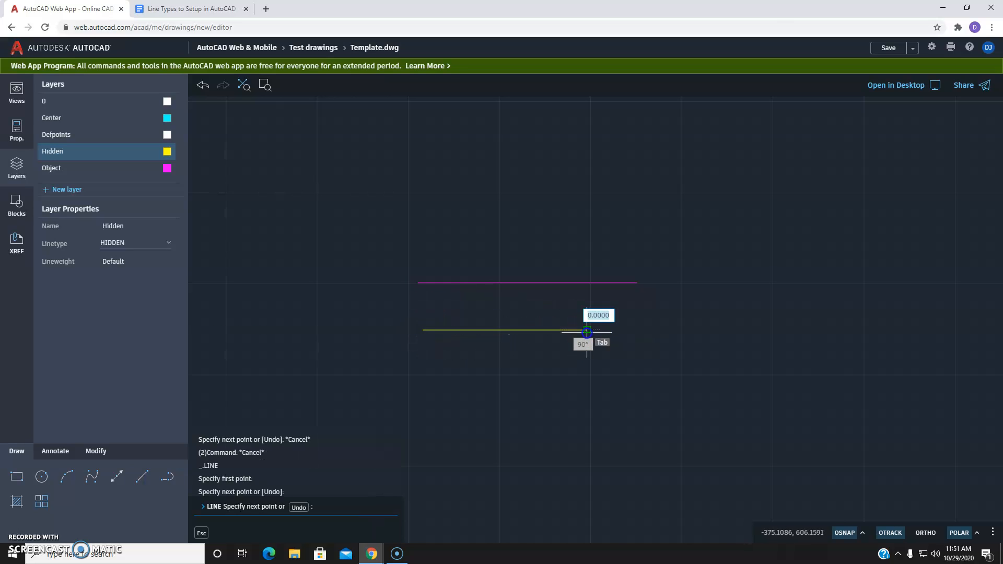
key("Escape")
Inspect the yellow line up close and examine its layer, color and linetype properties.
scroll(473, 332, "up", 5)
scroll(470, 316, "down", 5)
left_click_drag(510, 306, 473, 354)
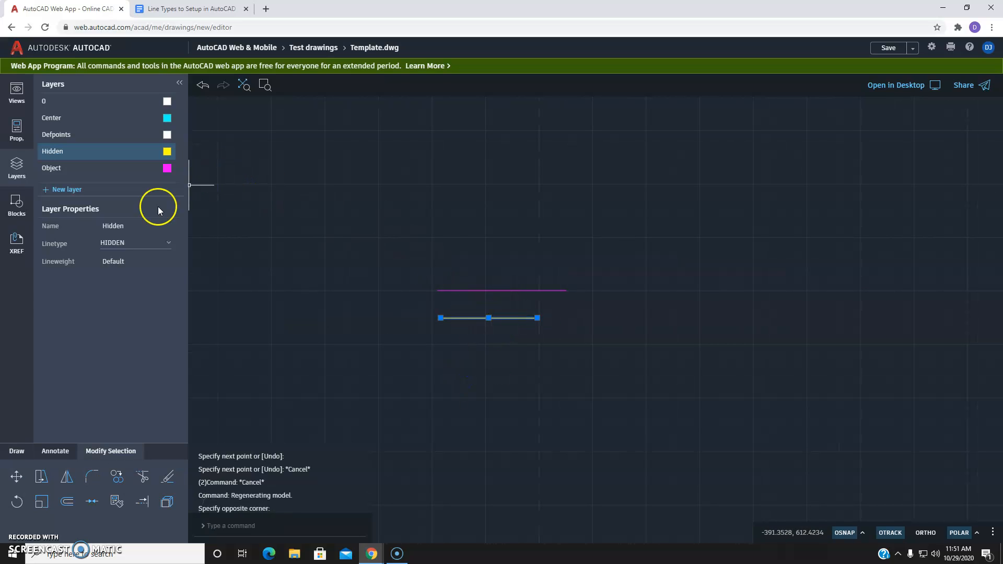
left_click(18, 133)
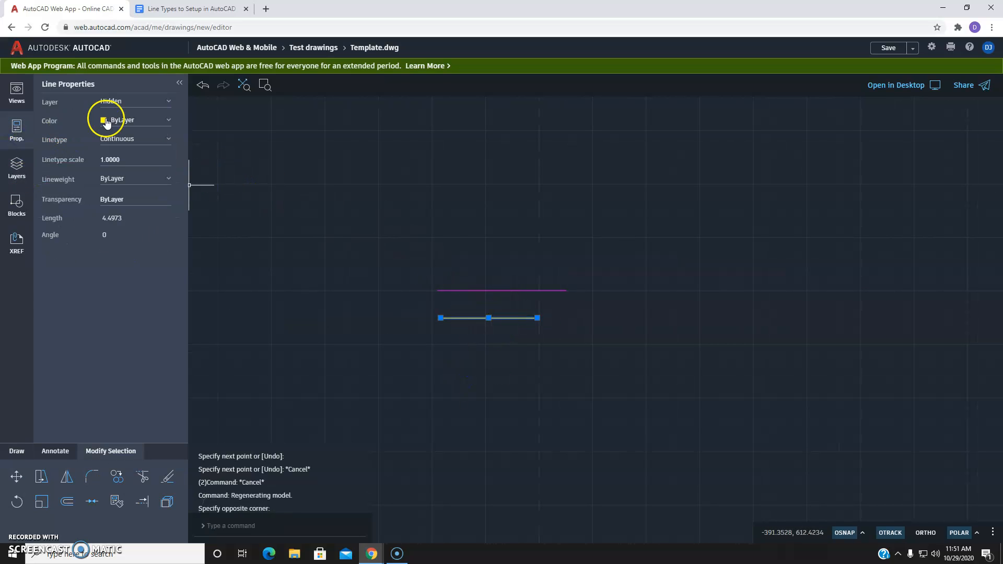
key("Escape")
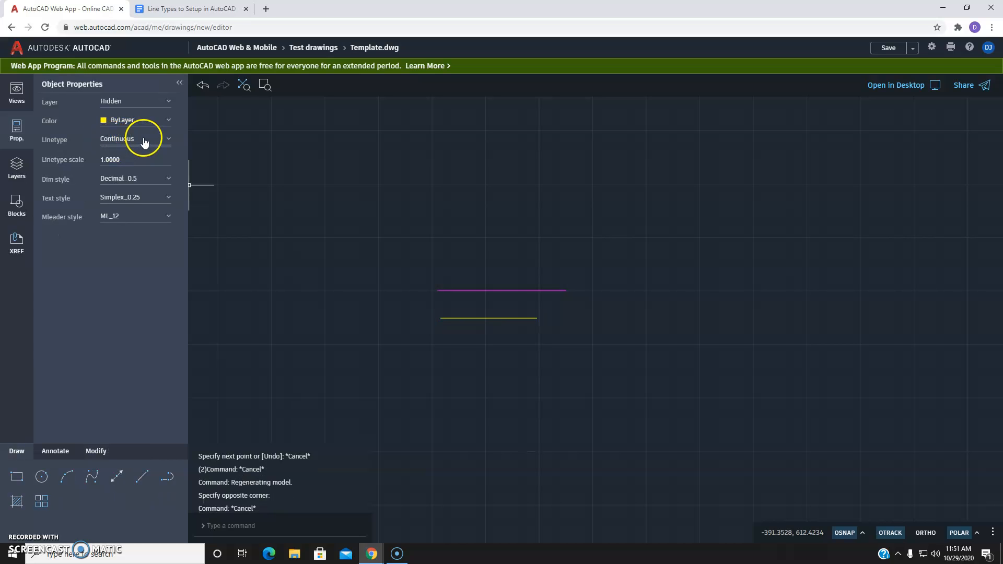
Select both the magenta and yellow lines and set their linetype to ByLayer.
left_click(712, 248)
left_click(427, 392)
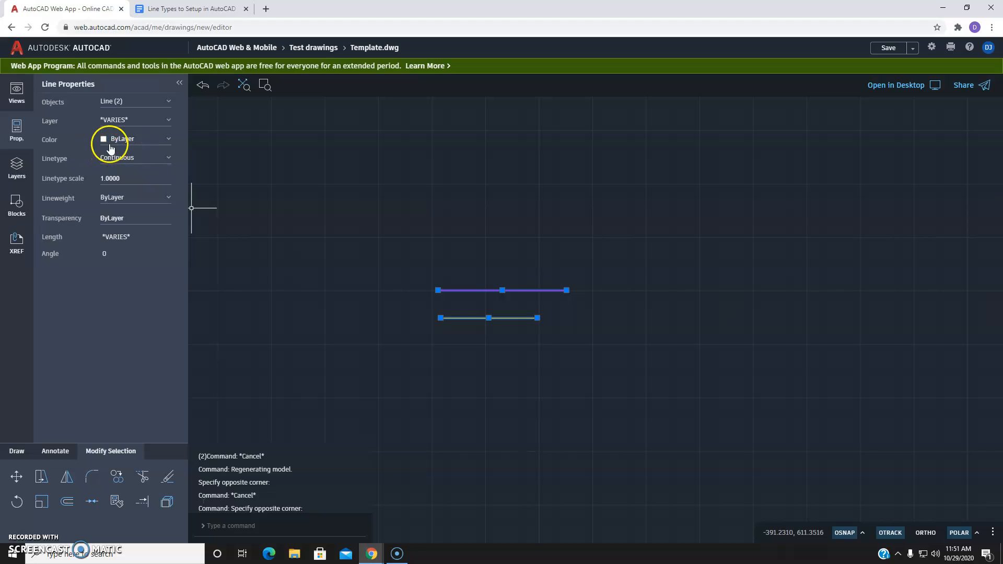
left_click(139, 163)
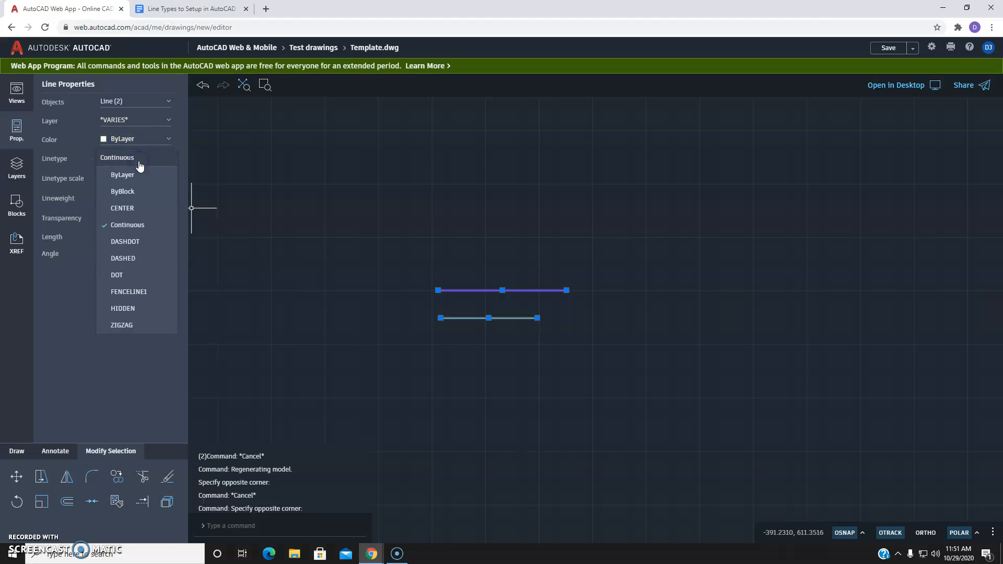
left_click(123, 181)
left_click(340, 271)
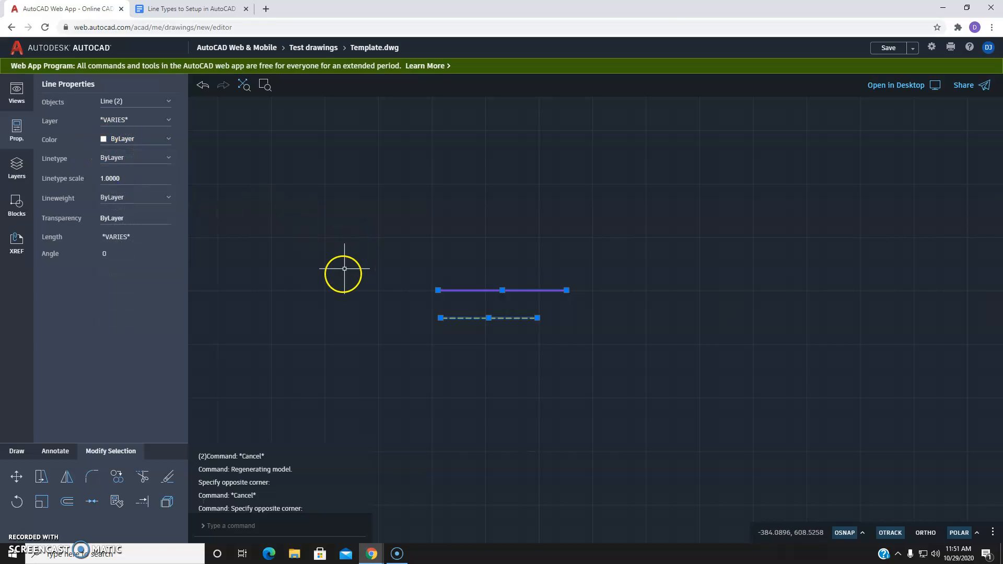
key("Escape")
With no objects selected, set the default linetype for new objects to ByLayer.
left_click(80, 140)
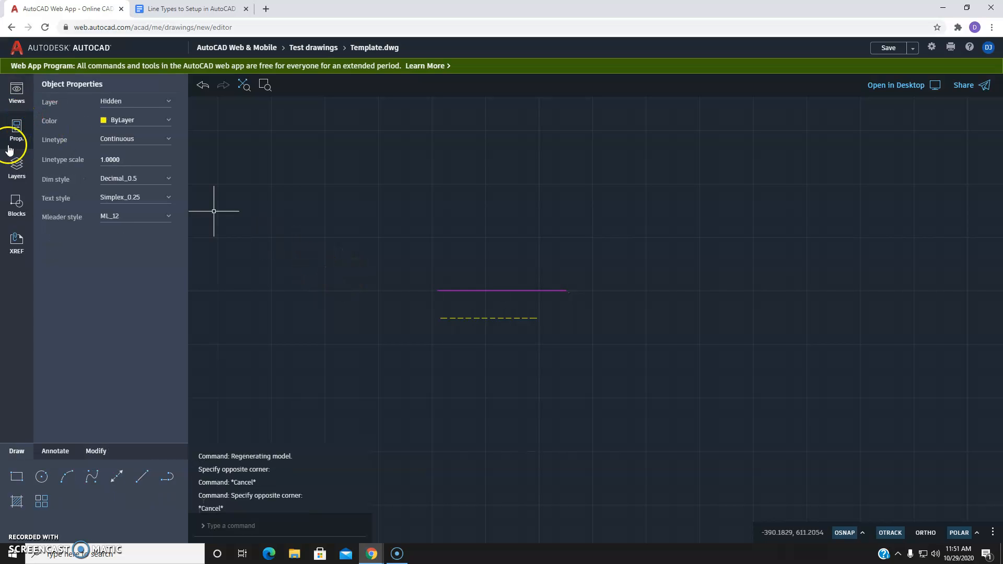
left_click(150, 139)
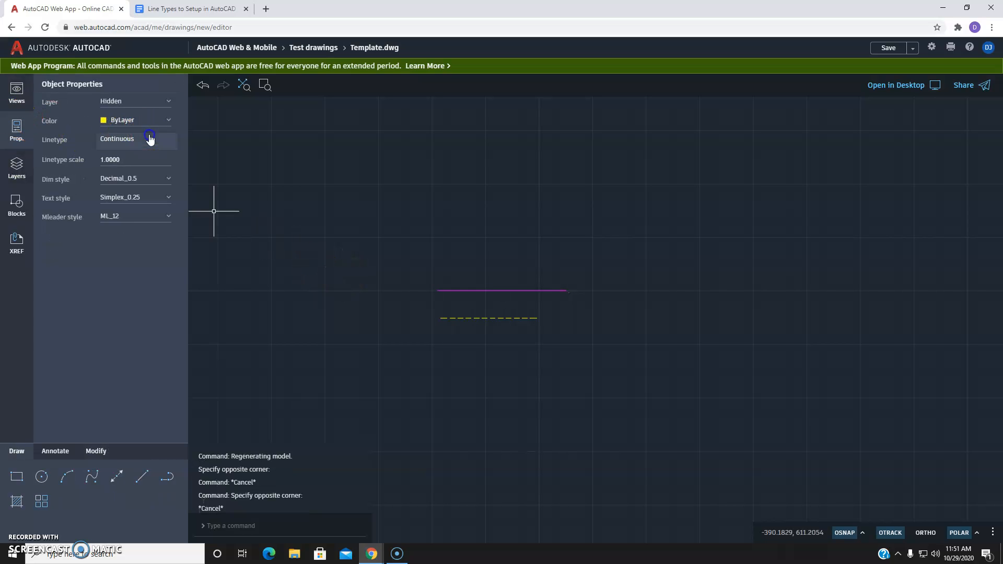
left_click(131, 157)
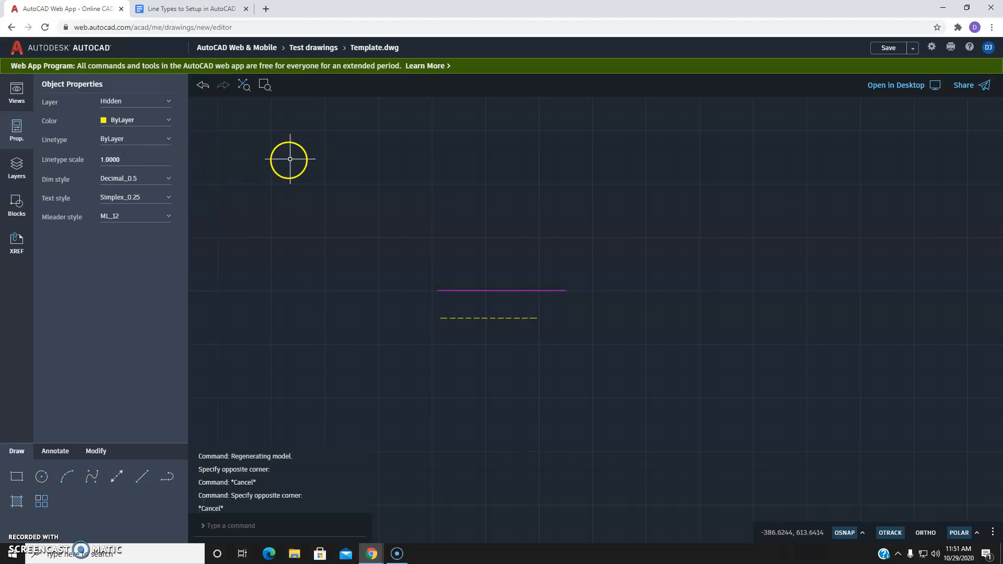
key("Escape")
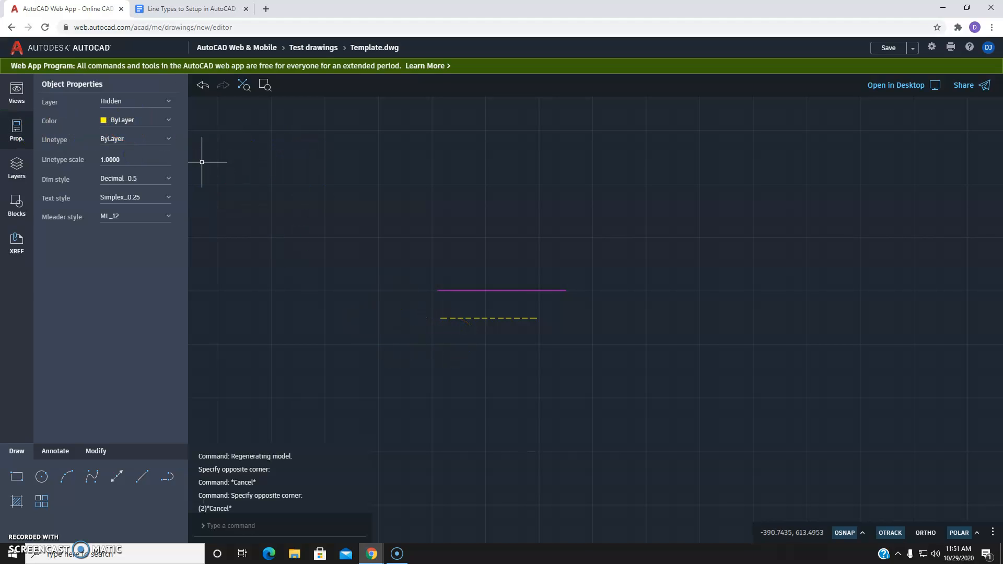
Select both lines together, review their color and linetype properties, and clear the selection.
left_click(626, 251)
left_click(374, 381)
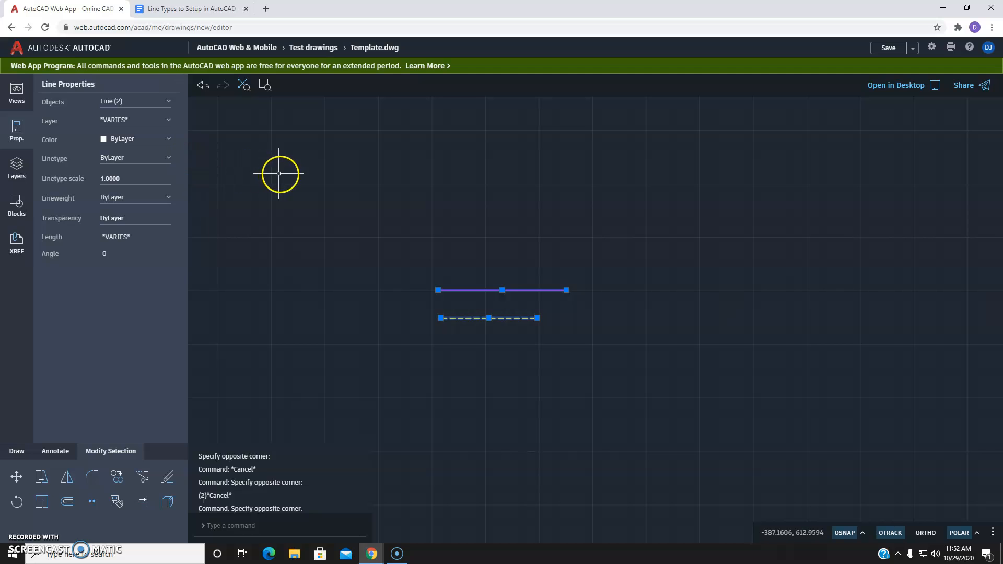
key("Escape")
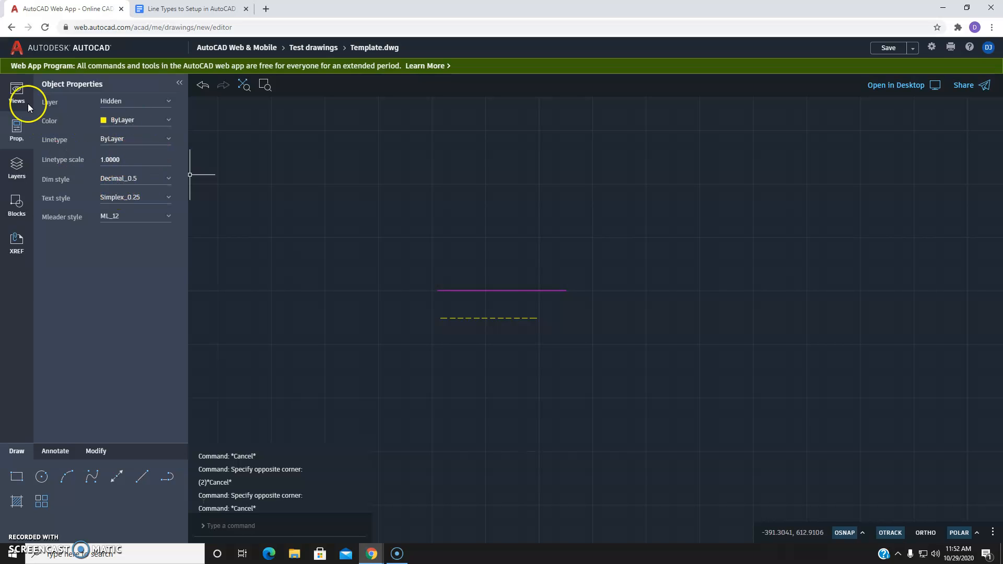
Make Center the current layer and draw a horizontal line below the hidden line, slightly shorter than the magenta line.
left_click(17, 166)
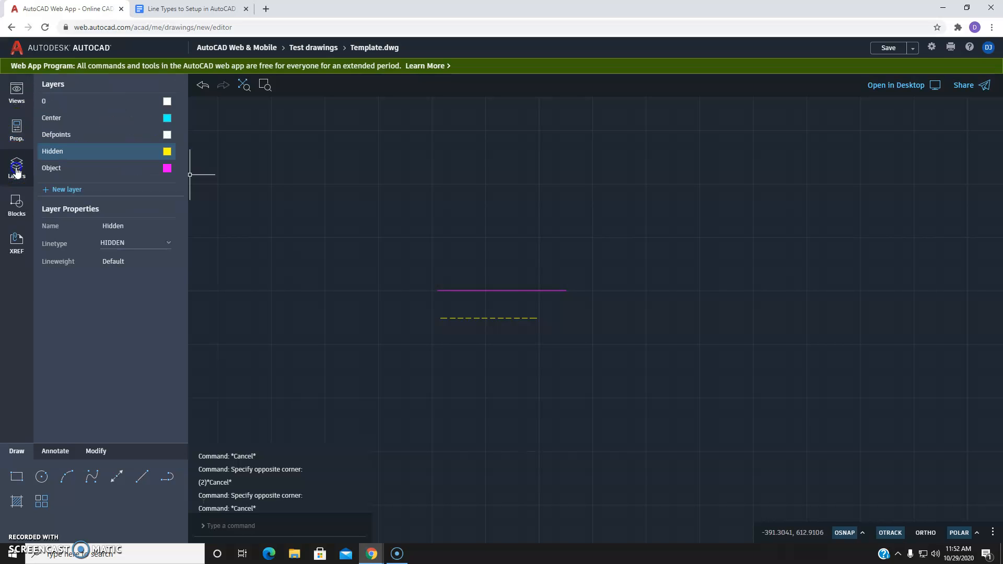
left_click(65, 121)
left_click(16, 130)
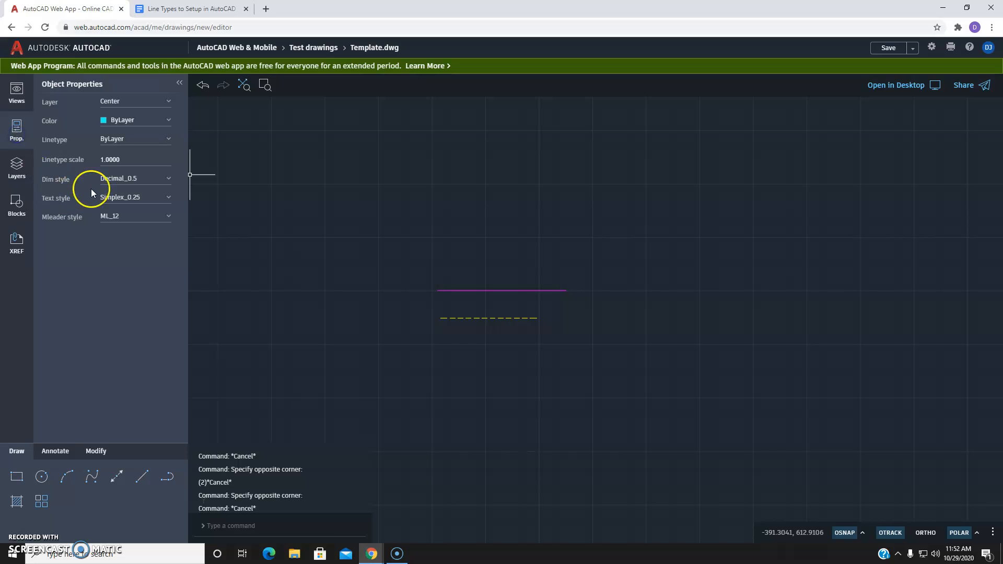
left_click(145, 478)
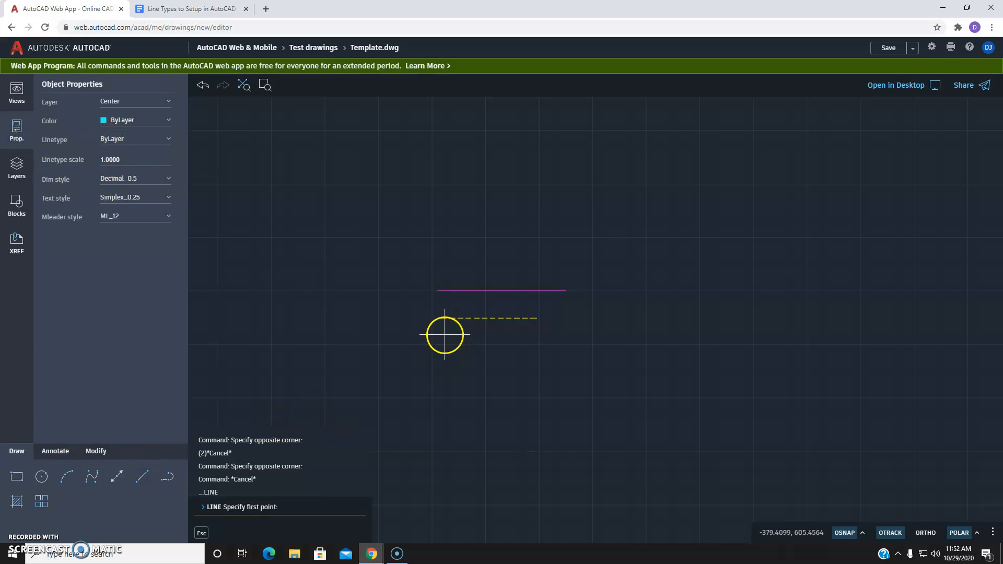
left_click(441, 338)
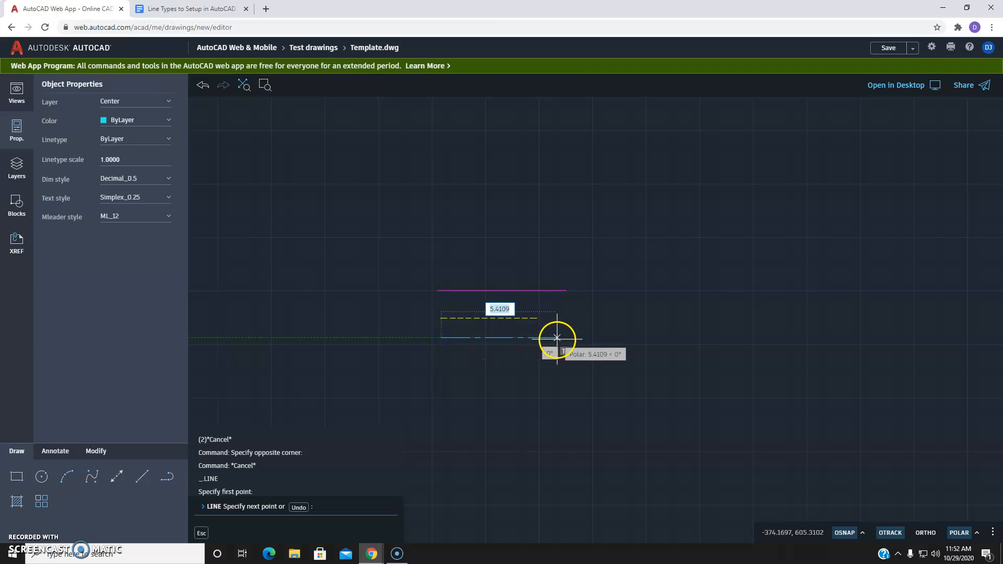
key("Escape")
key("Escape")
key("Escape")
Save the drawing as Template.dwg and reopen it from the Test drawings folder.
scroll(555, 335, "up", 4)
middle_click_drag(450, 282, 512, 313)
scroll(513, 312, "up", 1)
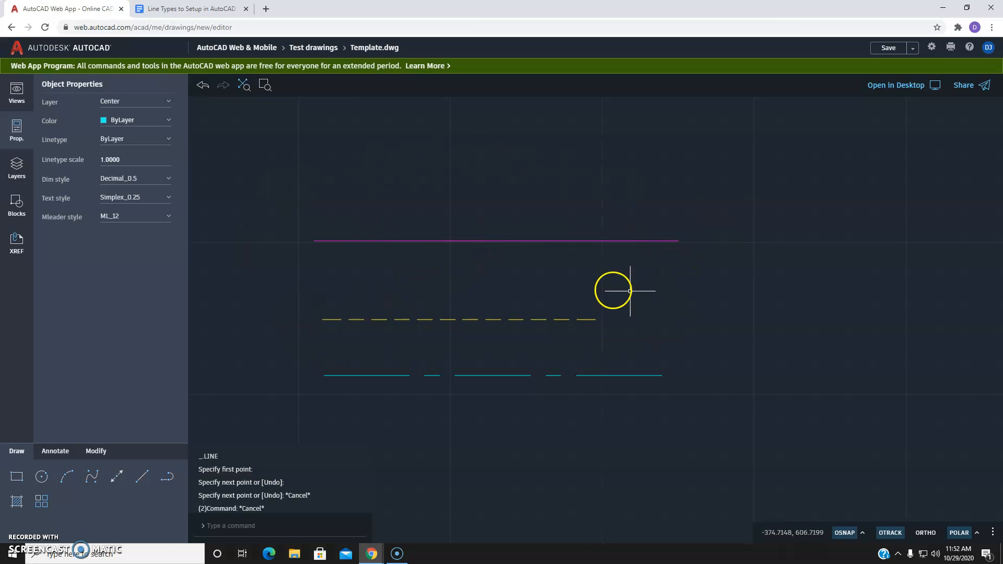
left_click(894, 48)
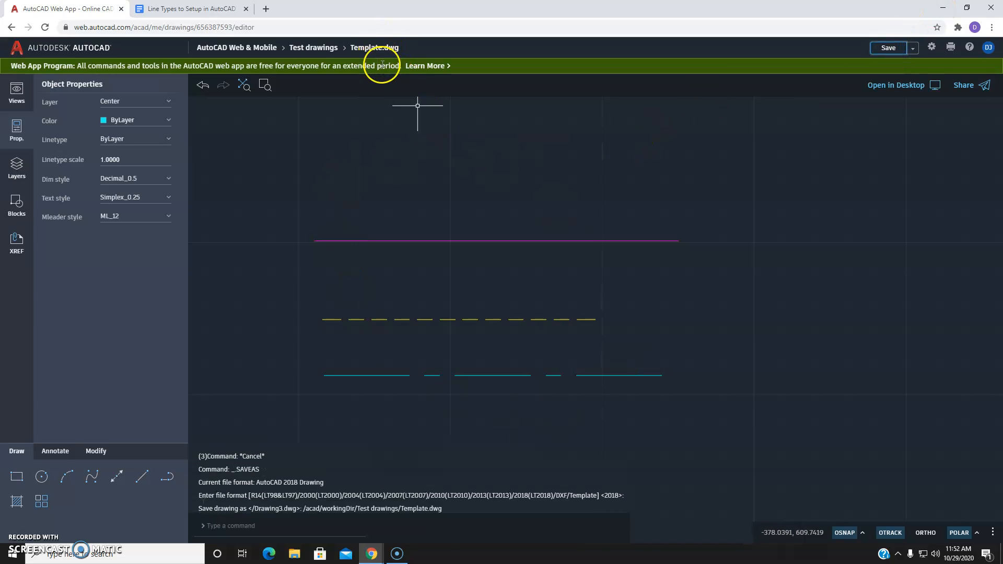
left_click(304, 47)
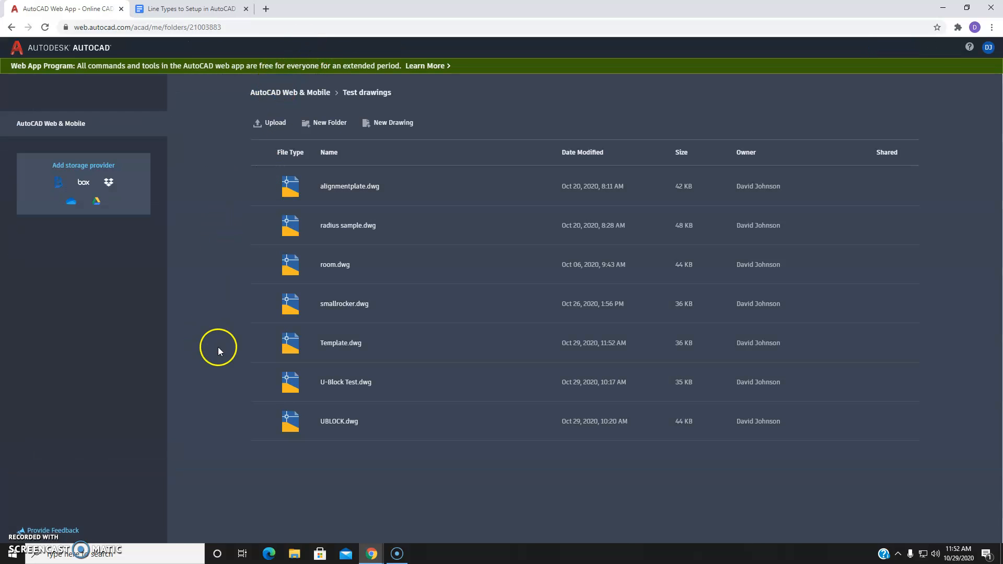
left_click(340, 342)
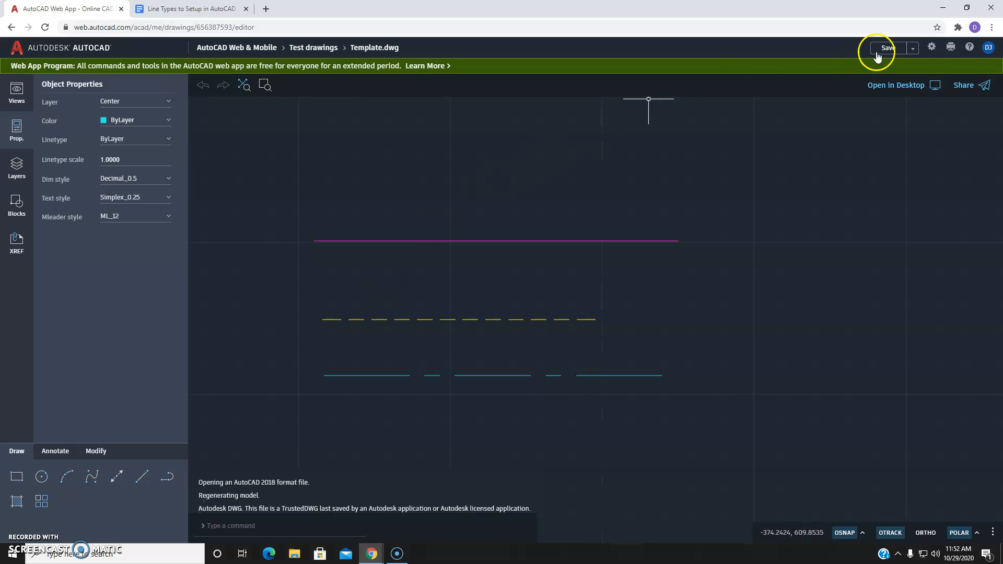
Save a copy of the template under the name Ublock1 in the Test drawings folder.
left_click(914, 51)
left_click(901, 69)
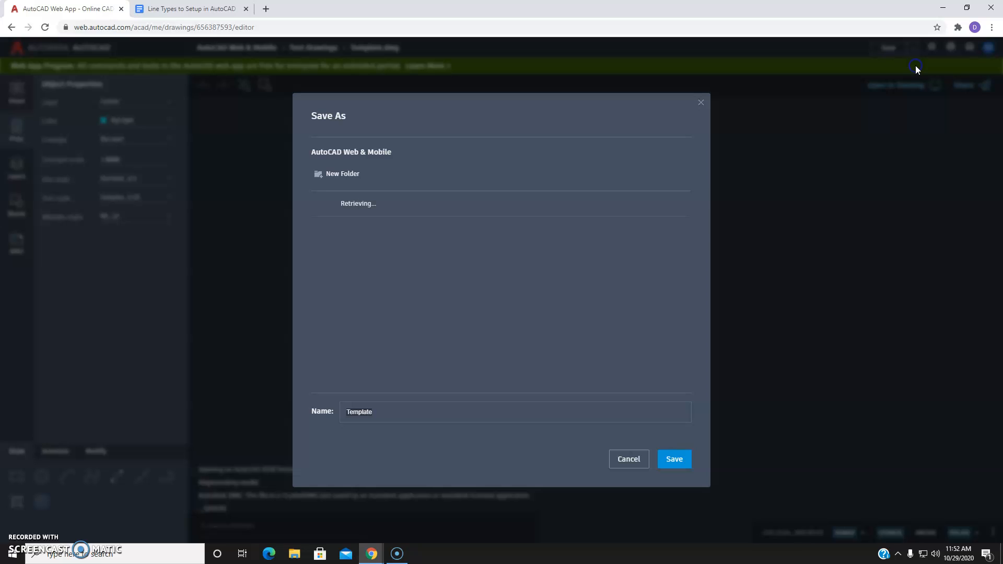
left_click(456, 411)
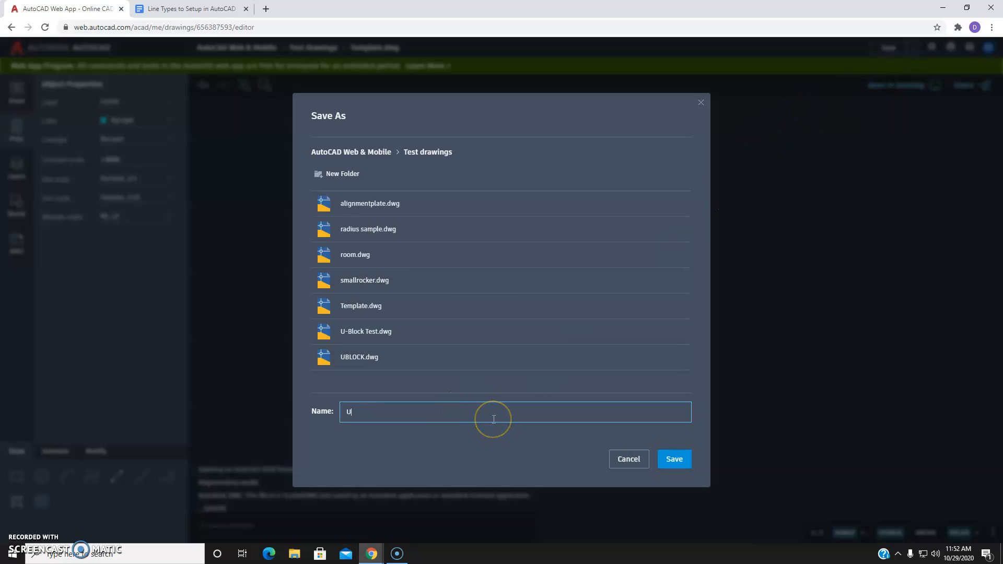
left_click(510, 424)
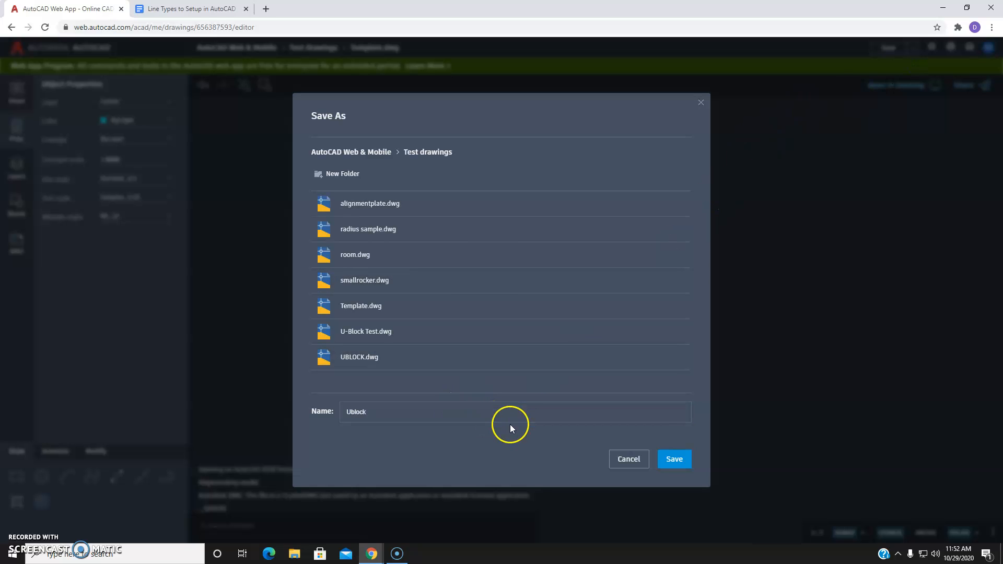
type("1")
left_click(672, 460)
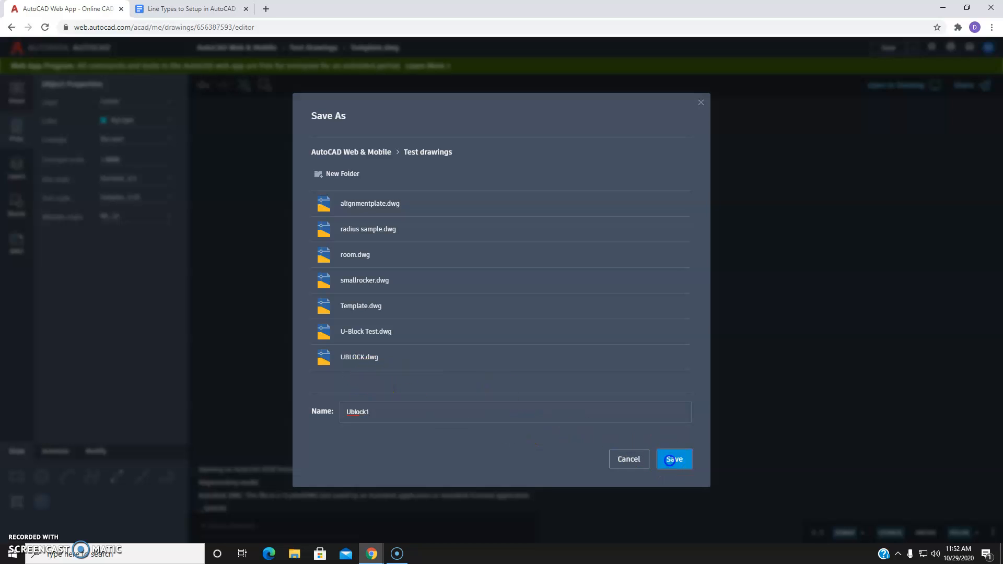